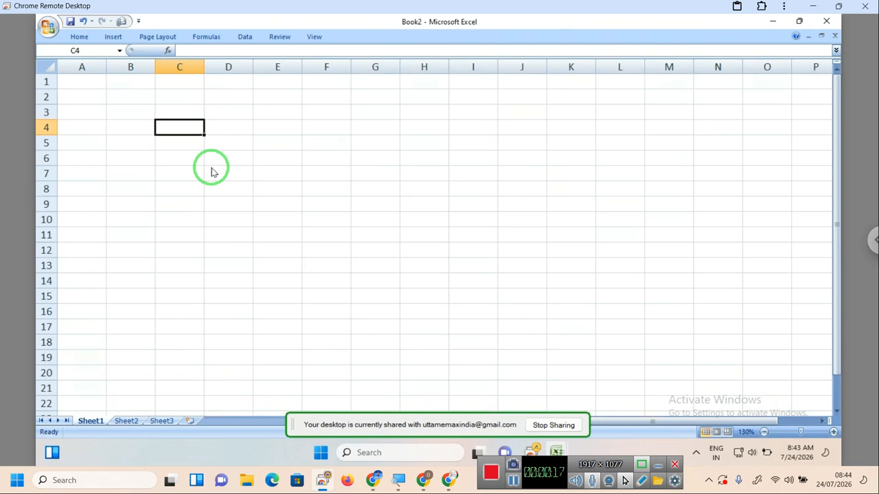
- Click in the empty Sheet1 grid as the remote session drops to the Remote Support page
{"action": "left_click", "coordinate": [198, 139]}
{"action": "left_click", "coordinate": [134, 100]}
{"action": "left_click", "coordinate": [109, 100]}
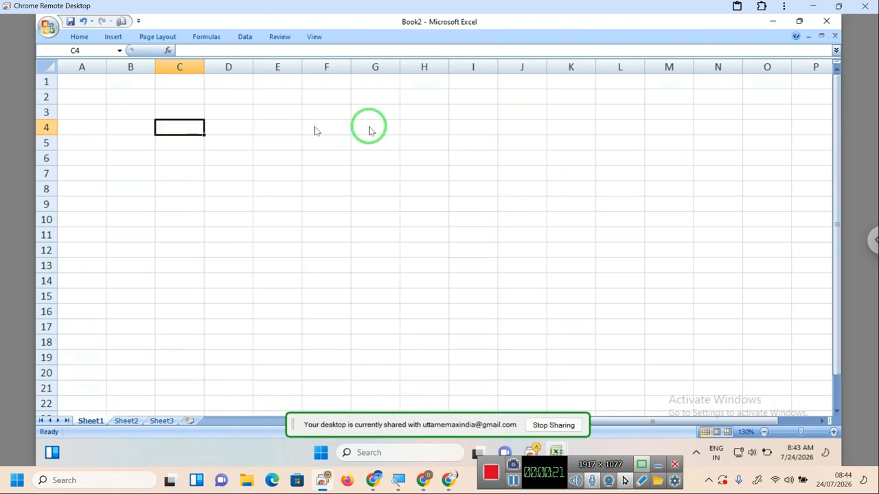
{"action": "left_click", "coordinate": [88, 86]}
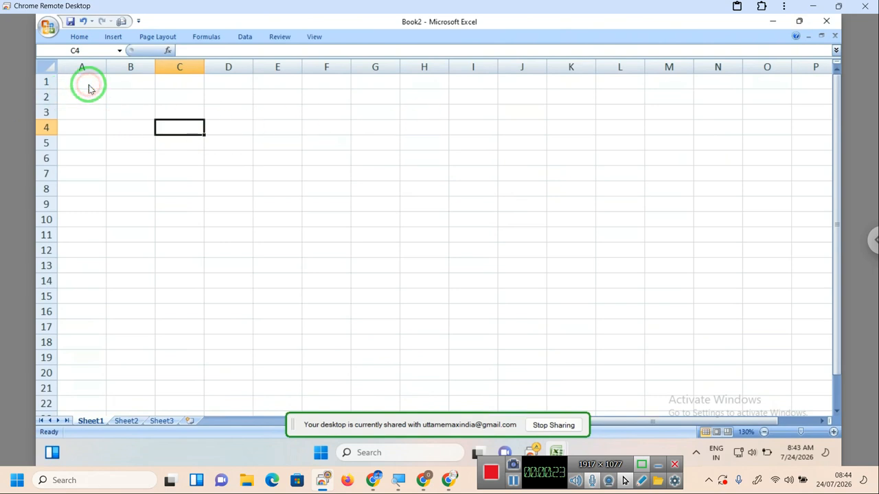
{"action": "left_click", "coordinate": [277, 148]}
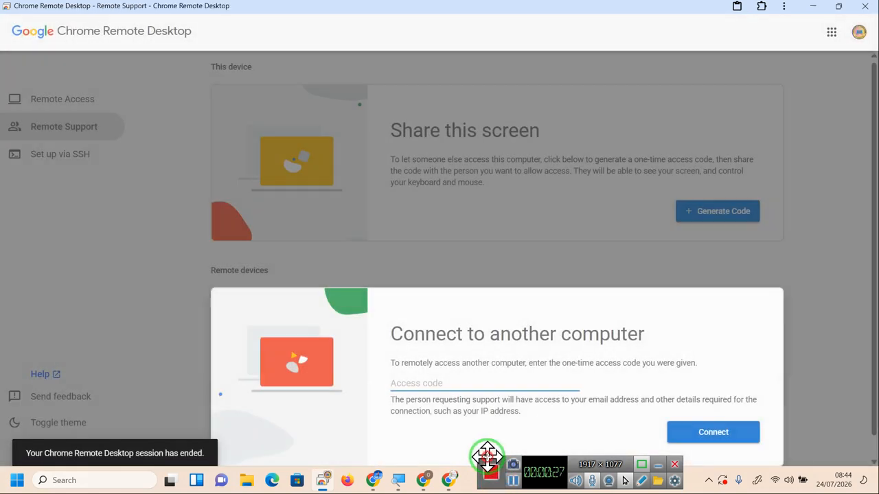
{"action": "left_click_drag", "start_coordinate": [487, 457], "coordinate": [595, 448]}
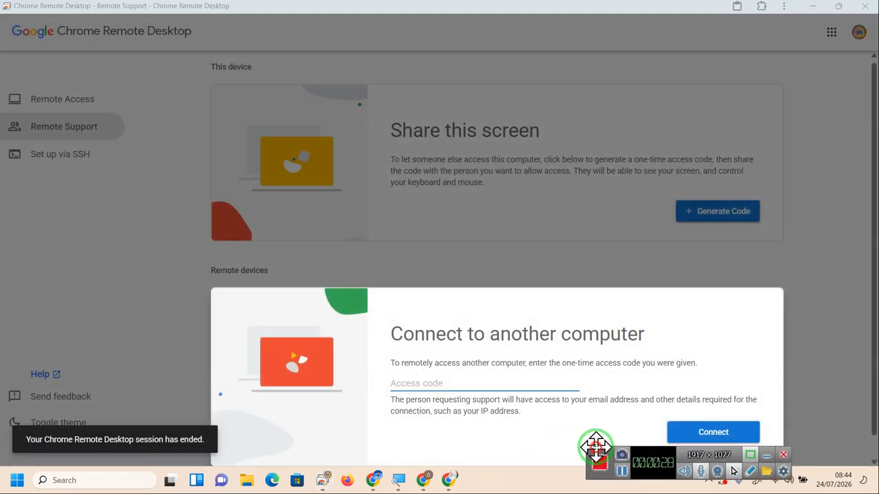
- Reconnect to the remote desktop and select cell F8 in the blank Book2 workbook
{"action": "left_click", "coordinate": [622, 473]}
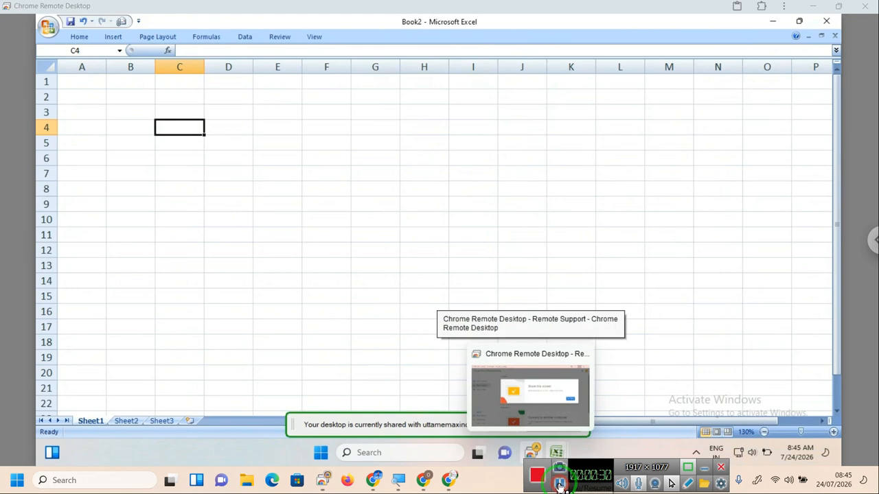
{"action": "left_click", "coordinate": [559, 485]}
{"action": "left_click", "coordinate": [331, 193]}
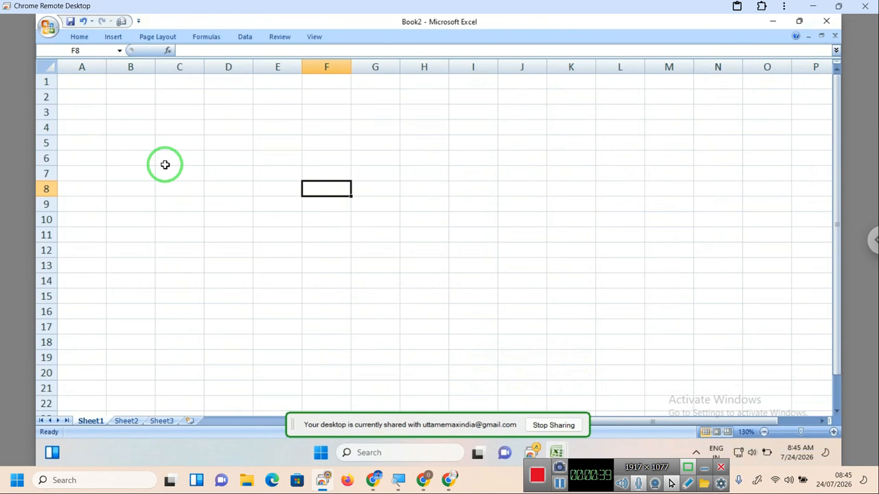
- Zoom in on the sheet and drag column A's border out to width 17.43
{"action": "left_click", "coordinate": [114, 112]}
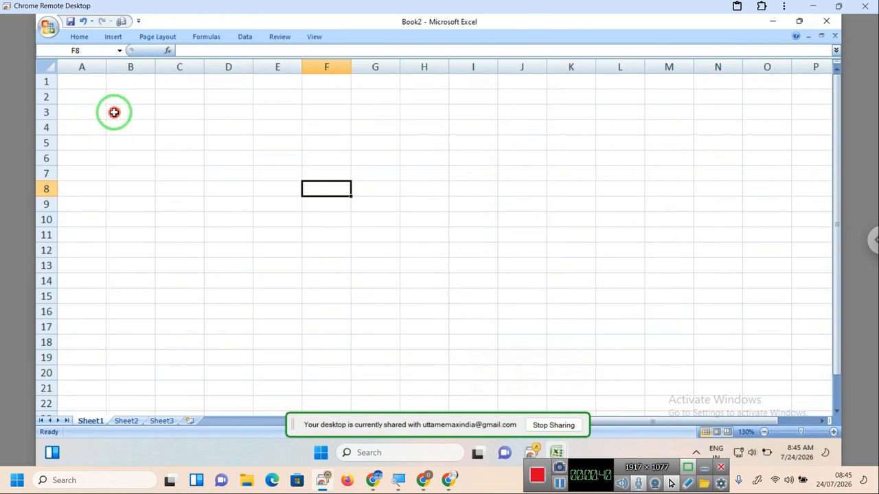
{"action": "left_click", "coordinate": [169, 124]}
{"action": "left_click", "coordinate": [126, 129]}
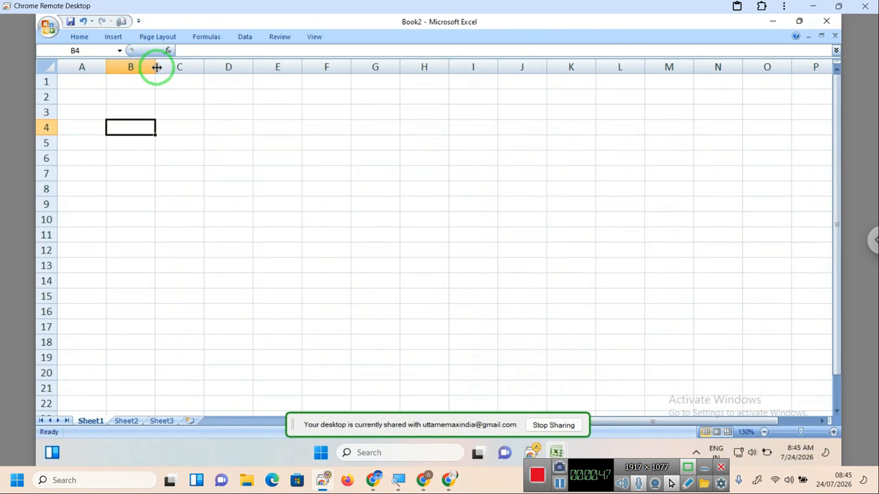
{"action": "scroll", "coordinate": [156, 66], "scroll_direction": "up", "scroll_amount": 7}
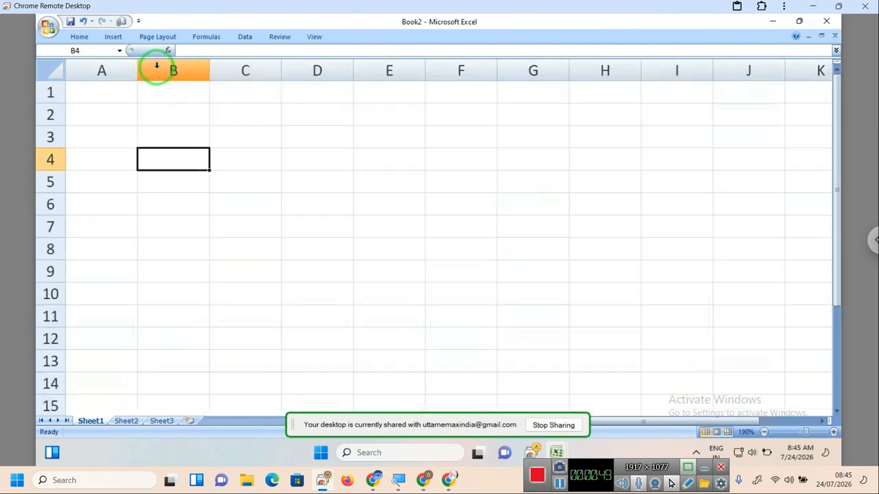
{"action": "scroll", "coordinate": [156, 71], "scroll_direction": "up", "scroll_amount": 4}
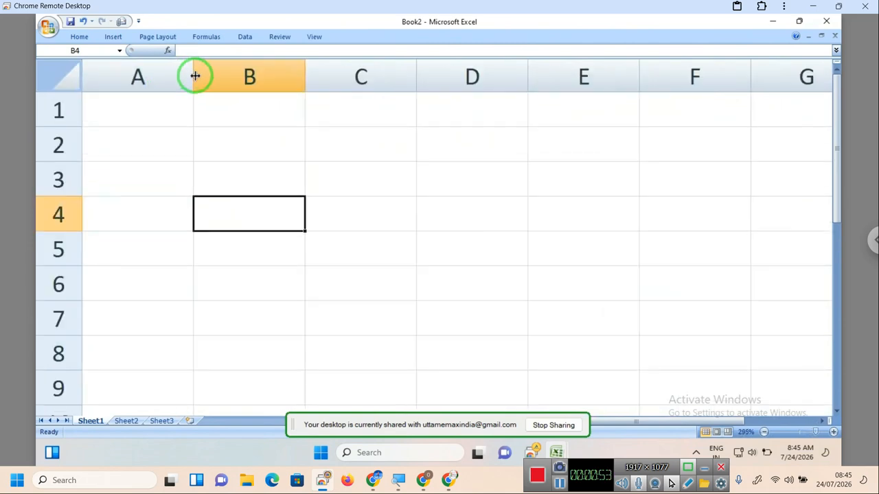
{"action": "left_click_drag", "start_coordinate": [195, 76], "coordinate": [304, 85]}
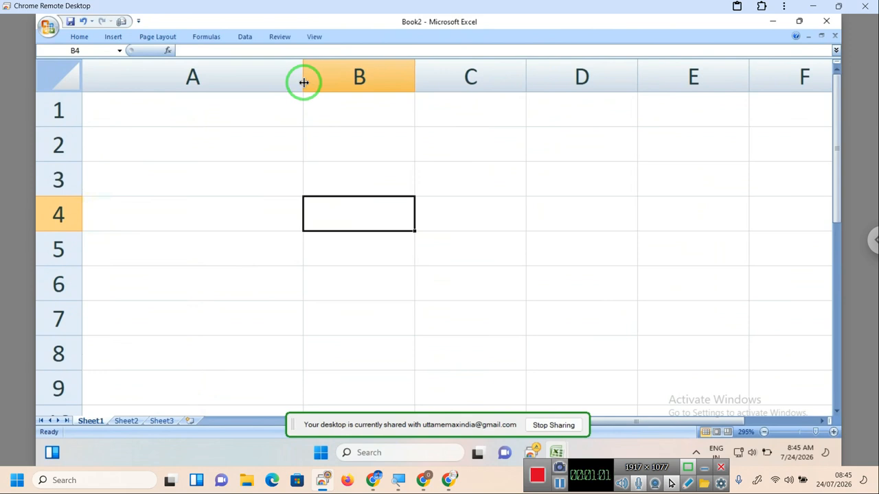
{"action": "key", "text": "ctrl+shift+p"}
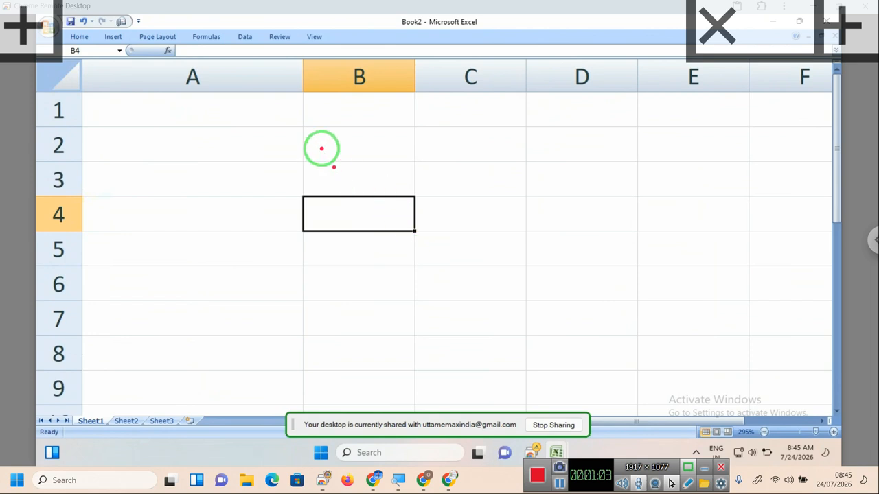
{"action": "mouse_move", "coordinate": [304, 127]}
{"action": "left_mouse_down"}
{"action": "mouse_move", "coordinate": [304, 158]}
{"action": "mouse_move", "coordinate": [291, 144]}
{"action": "mouse_move", "coordinate": [326, 141]}
{"action": "mouse_move", "coordinate": [294, 151]}
{"action": "left_mouse_up"}
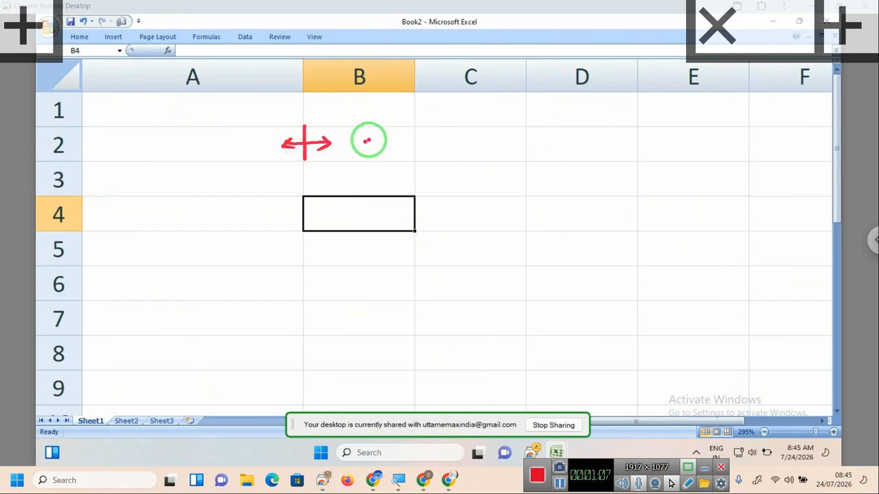
{"action": "mouse_move", "coordinate": [373, 126]}
{"action": "left_mouse_down"}
{"action": "mouse_move", "coordinate": [373, 144]}
{"action": "mouse_move", "coordinate": [392, 166]}
{"action": "mouse_move", "coordinate": [406, 152]}
{"action": "mouse_move", "coordinate": [457, 158]}
{"action": "left_mouse_up"}
{"action": "left_click_drag", "start_coordinate": [360, 176], "coordinate": [469, 163]}
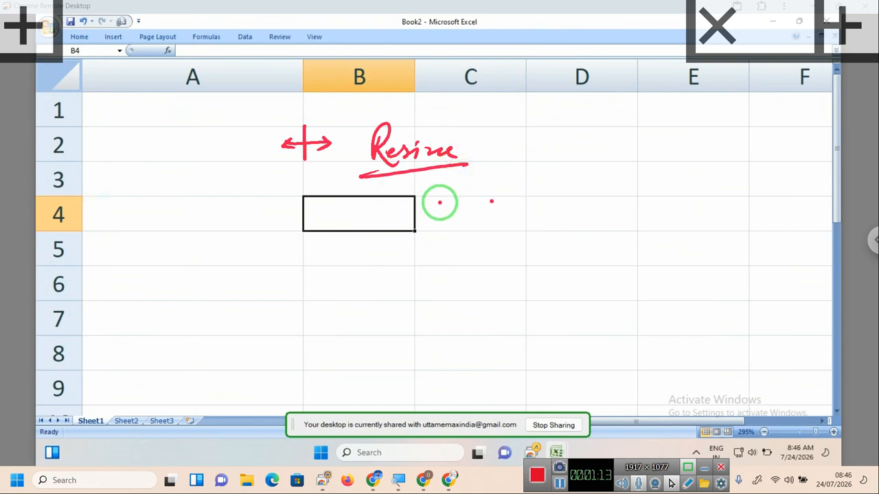
{"action": "left_click_drag", "start_coordinate": [314, 130], "coordinate": [303, 124]}
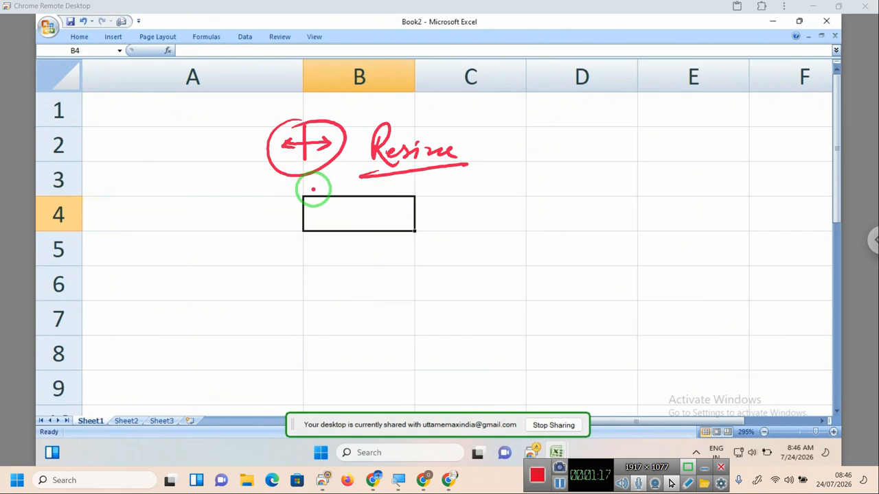
{"action": "key", "text": "ctrl+shift+Delete"}
{"action": "key", "text": "ctrl+shift+d"}
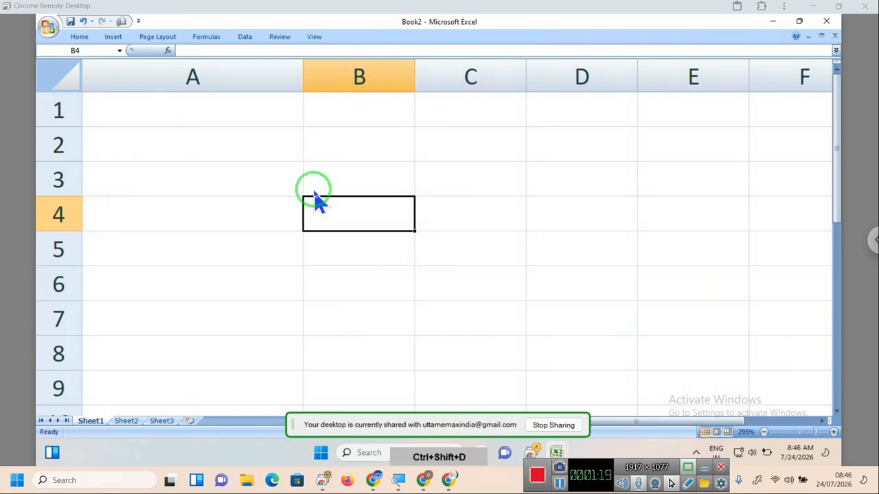
- Drag the row 3 and row 2 borders down so both rows become much taller
{"action": "left_click", "coordinate": [61, 195]}
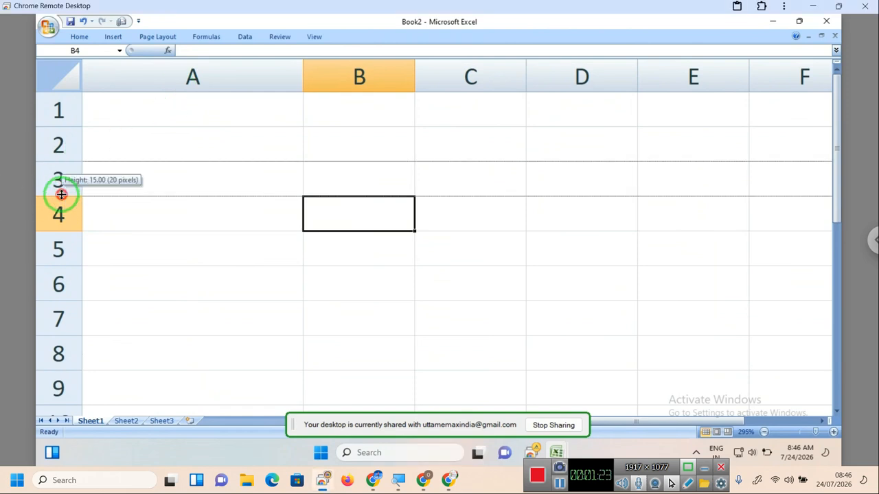
{"action": "left_click_drag", "start_coordinate": [61, 195], "coordinate": [59, 261]}
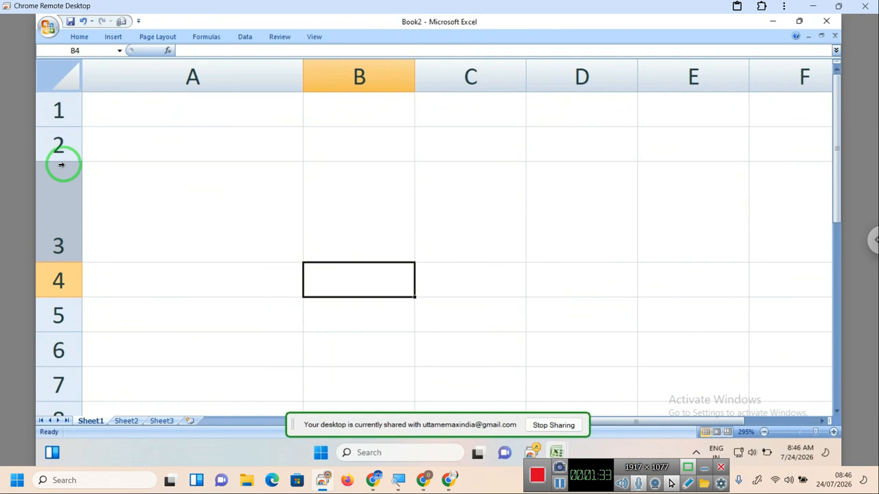
{"action": "left_click_drag", "start_coordinate": [64, 162], "coordinate": [61, 224]}
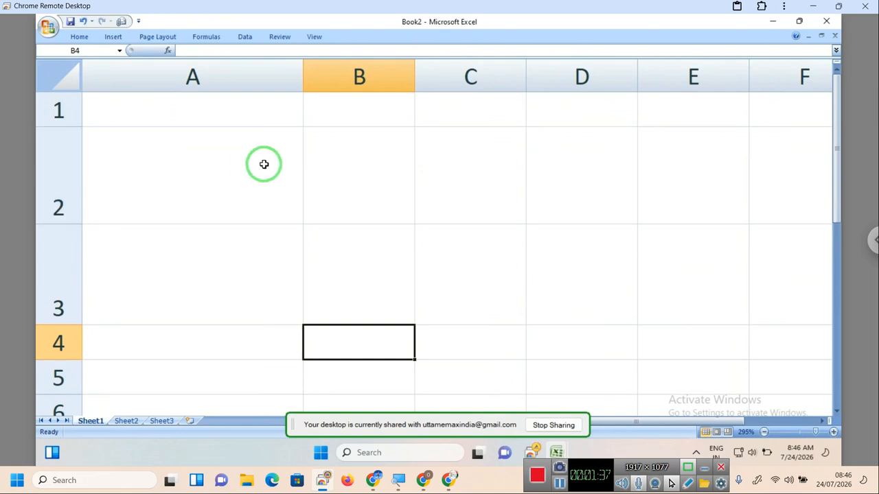
{"action": "left_click", "coordinate": [264, 164]}
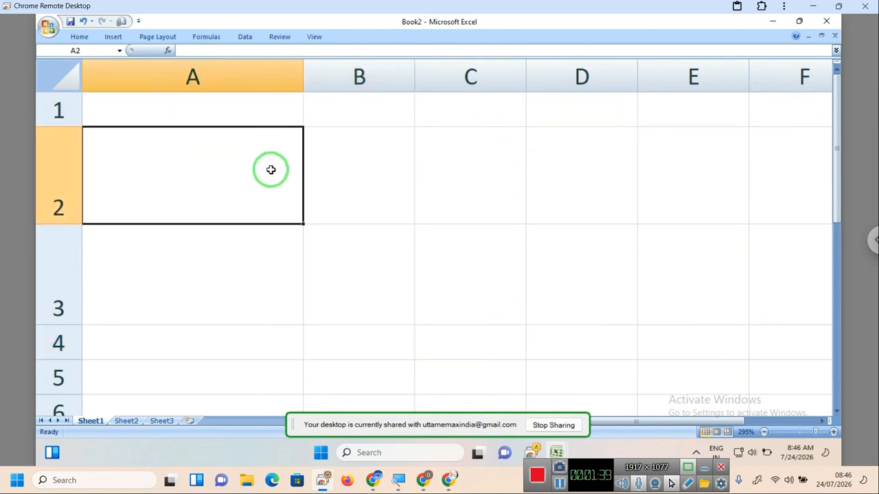
- Enter the first student's full name in cell B2, correcting a typo
{"action": "left_click", "coordinate": [355, 170]}
{"action": "left_click", "coordinate": [469, 189]}
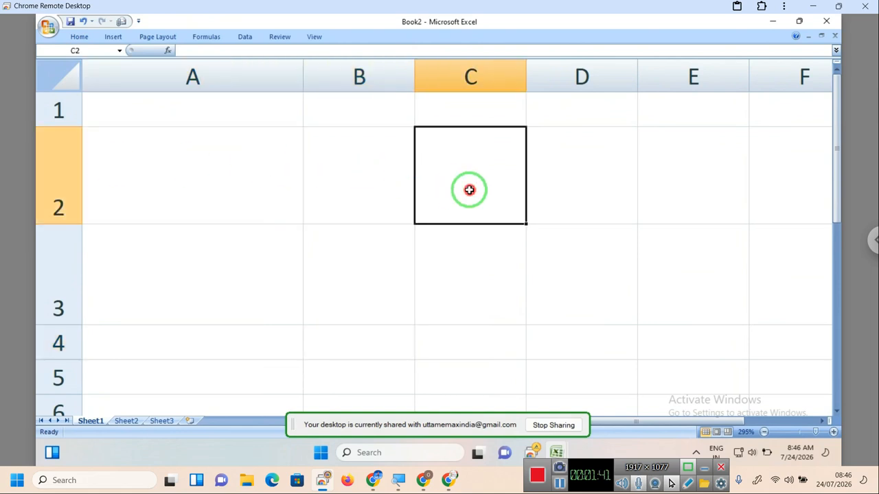
{"action": "left_click", "coordinate": [361, 181]}
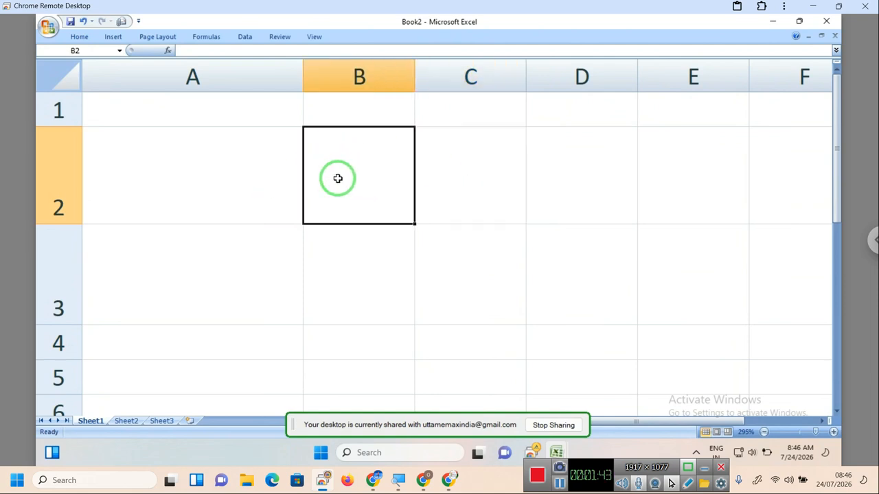
{"action": "type", "text": "MOH"}
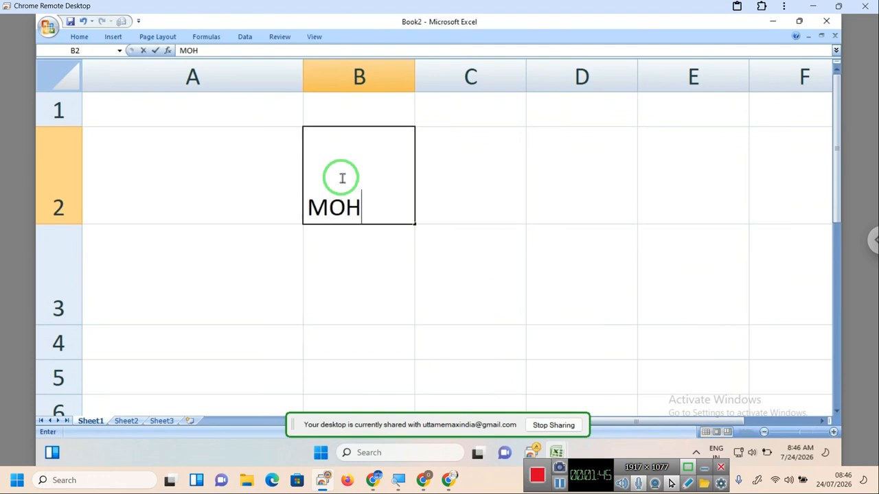
{"action": "type", "text": "AN KU,M"}
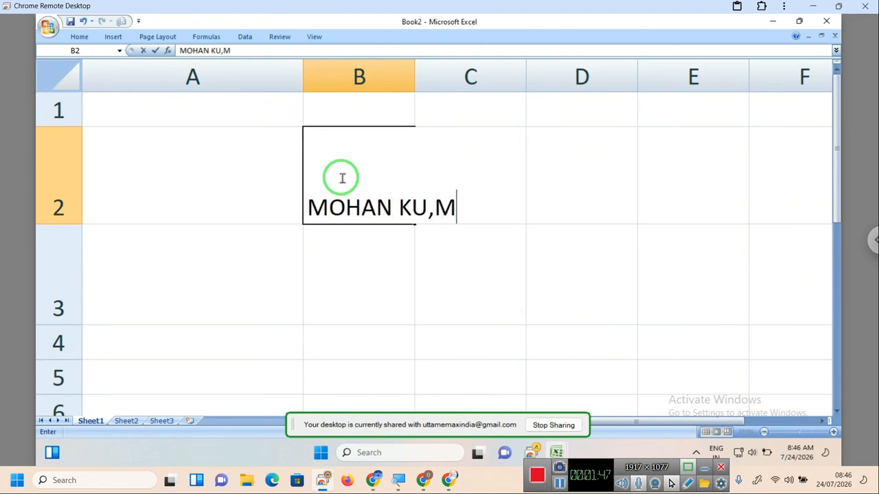
{"action": "key", "text": "BackSpace"}
{"action": "key", "text": "BackSpace"}
{"action": "type", "text": "MAR "}
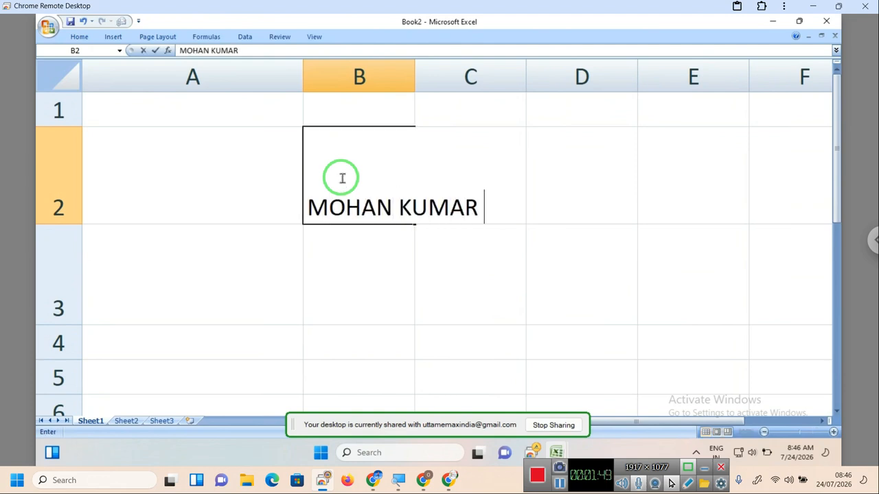
{"action": "type", "text": "SINGH"}
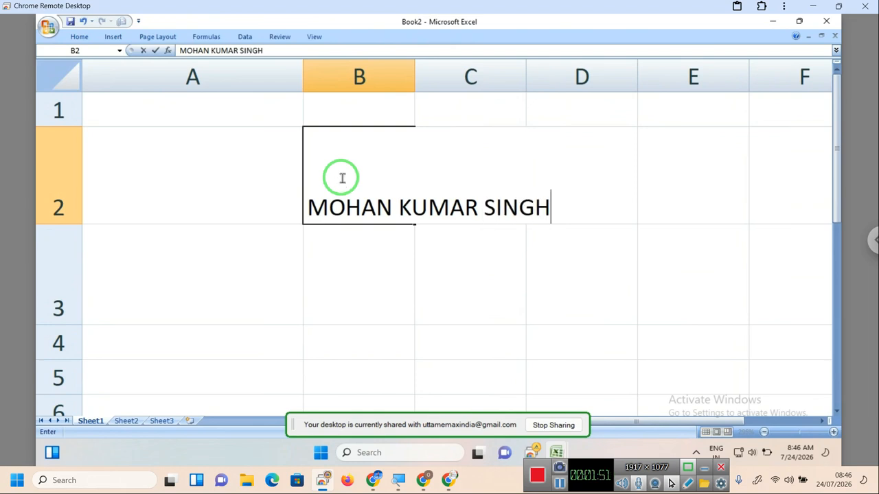
{"action": "key", "text": "Return"}
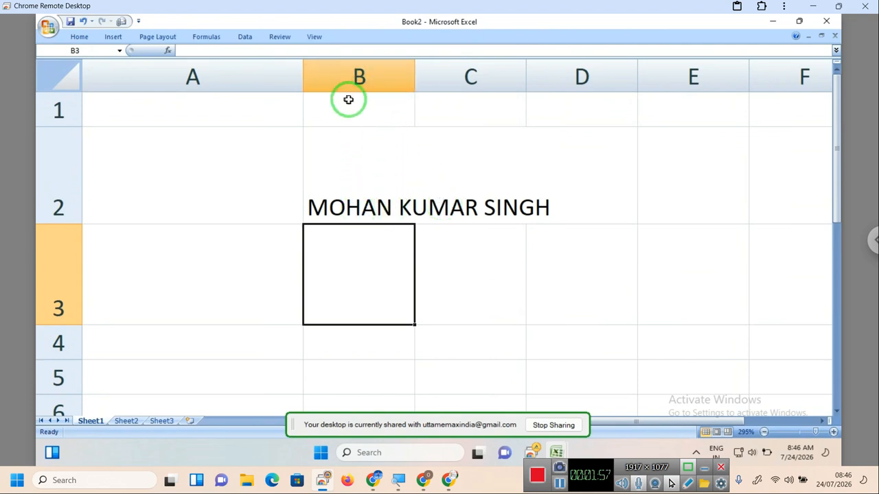
- Enter the second student's full name in cell B3 and commit it
{"action": "left_click", "coordinate": [566, 192]}
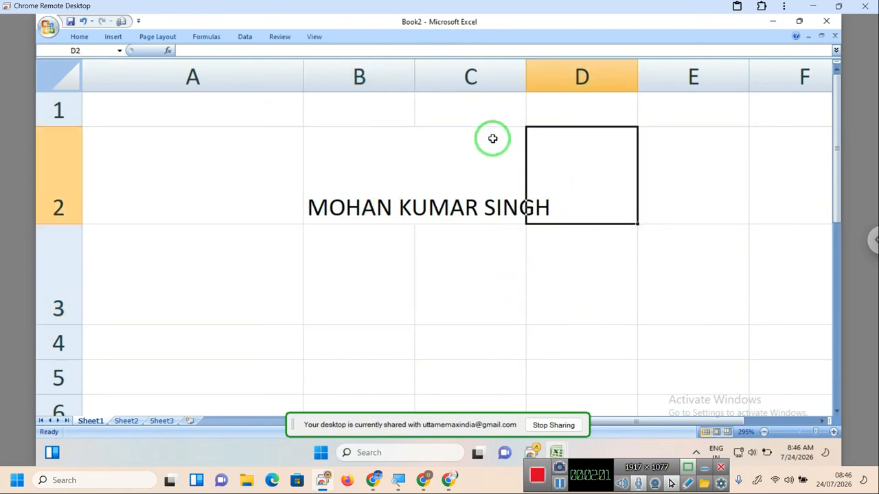
{"action": "scroll", "coordinate": [493, 139], "scroll_direction": "down", "scroll_amount": 4}
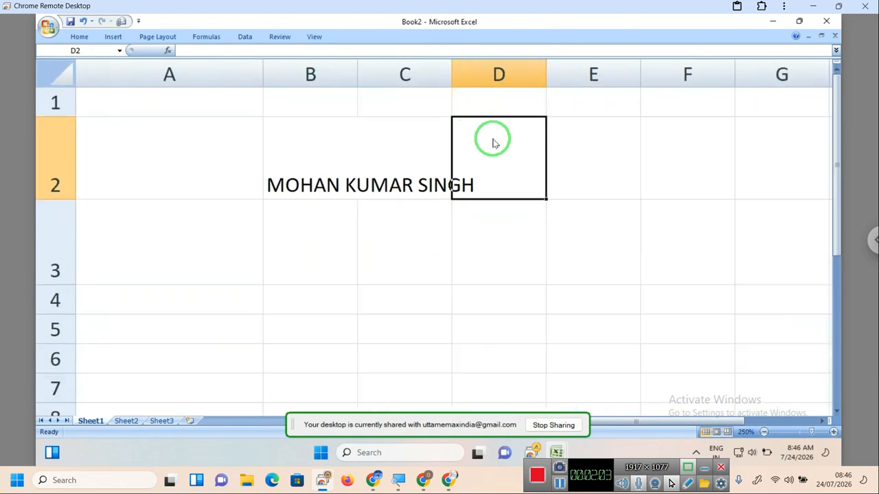
{"action": "scroll", "coordinate": [492, 139], "scroll_direction": "down", "scroll_amount": 3}
{"action": "left_click", "coordinate": [349, 206]}
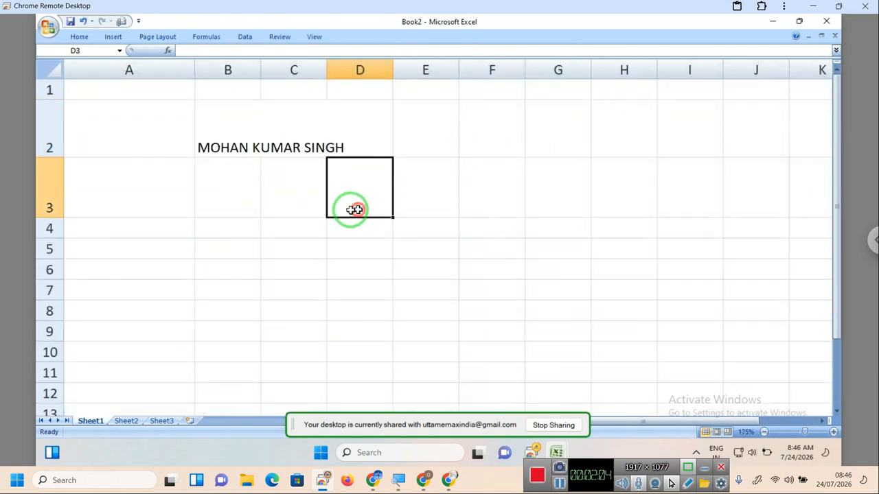
{"action": "left_click", "coordinate": [210, 191]}
{"action": "type", "text": "SOHAN K"}
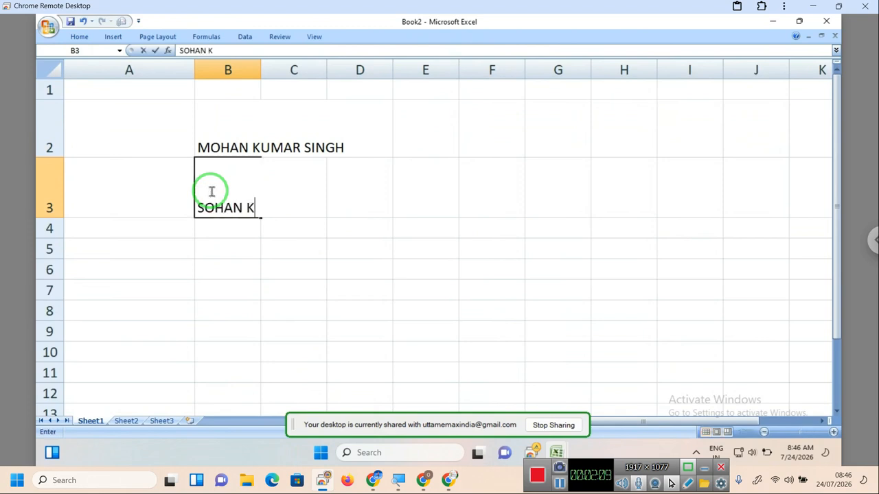
{"action": "type", "text": "KAR"}
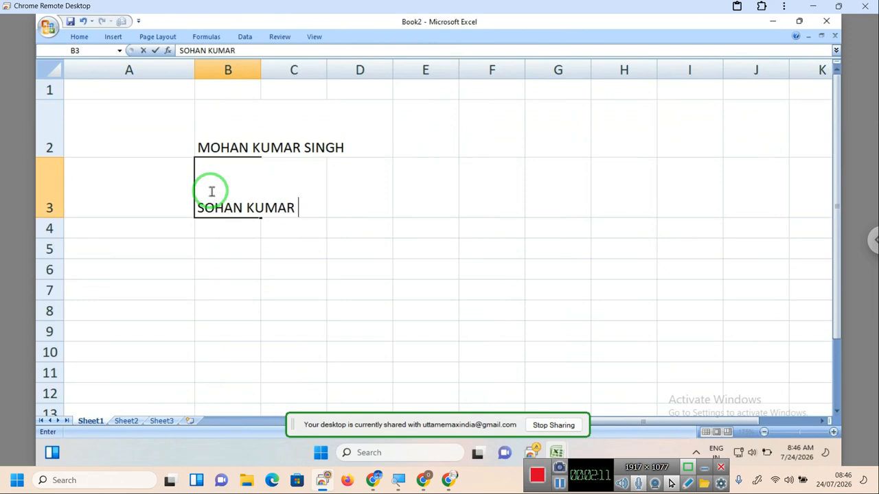
{"action": "type", "text": " SINGH"}
{"action": "left_click", "coordinate": [234, 249]}
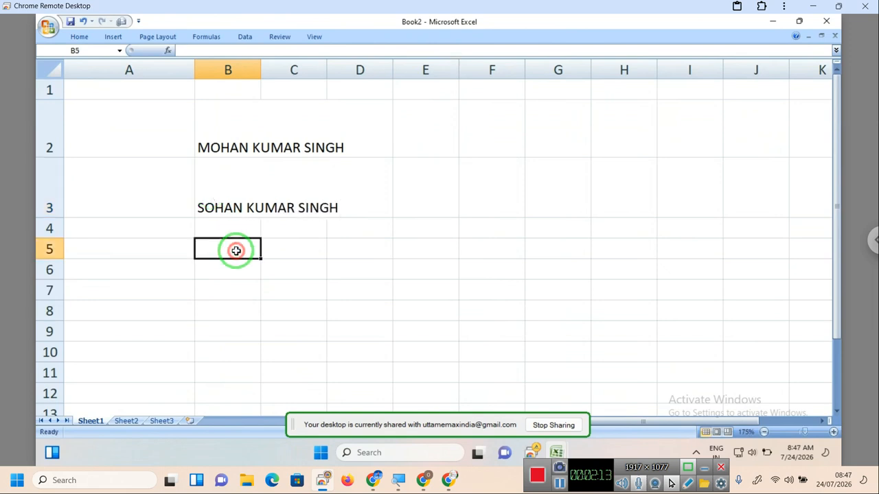
- Widen column B and enter a third student's name in cell B4
{"action": "left_click_drag", "start_coordinate": [261, 70], "coordinate": [350, 90]}
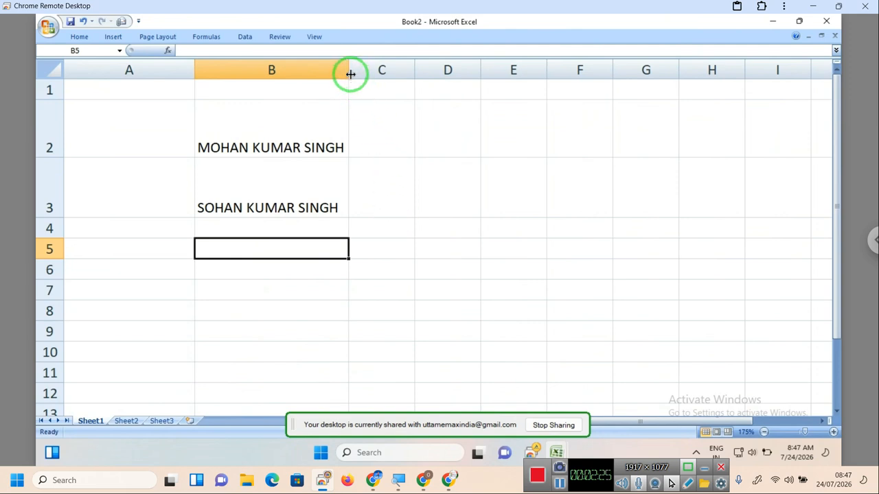
{"action": "left_click_drag", "start_coordinate": [350, 73], "coordinate": [377, 77]}
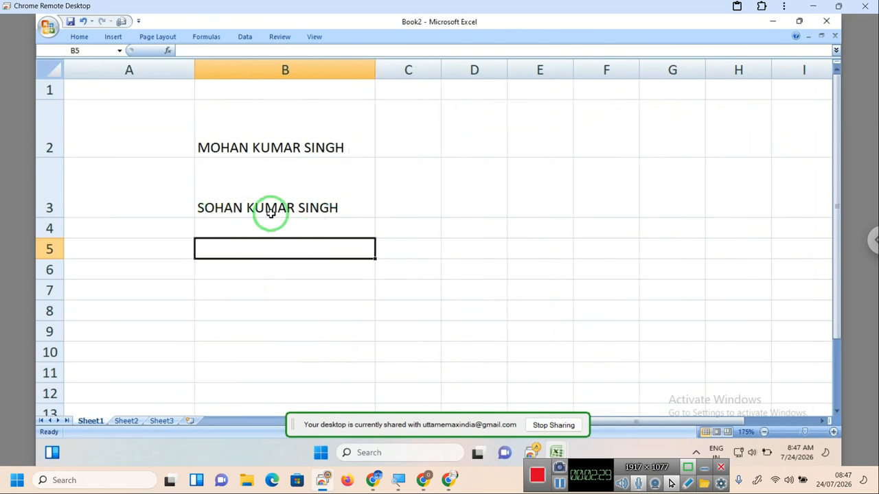
{"action": "left_click", "coordinate": [266, 236]}
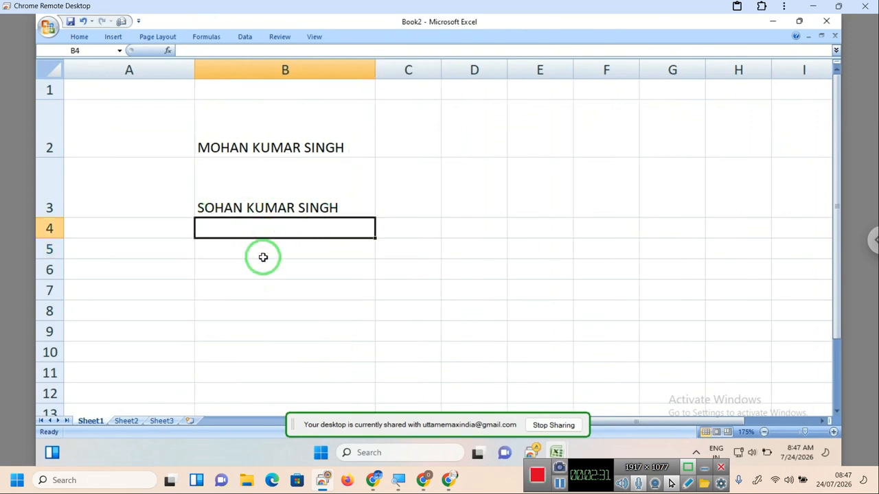
{"action": "type", "text": "GI"}
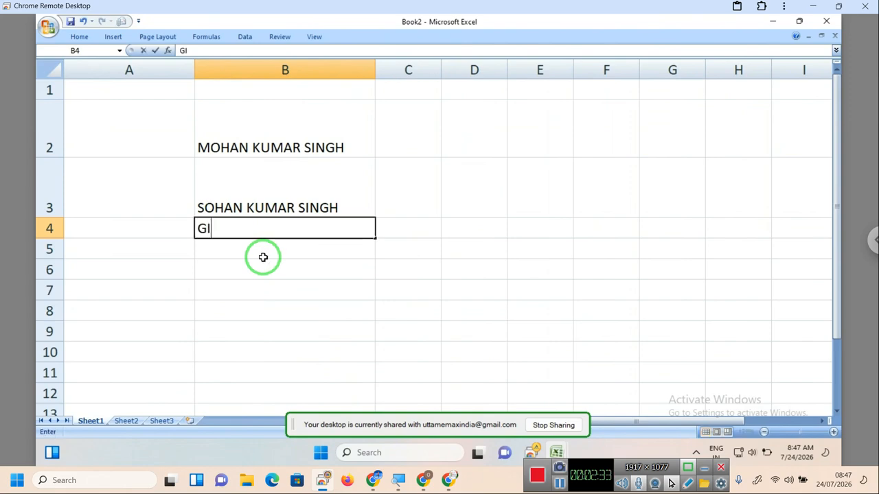
{"action": "type", "text": "TA KUMAR"}
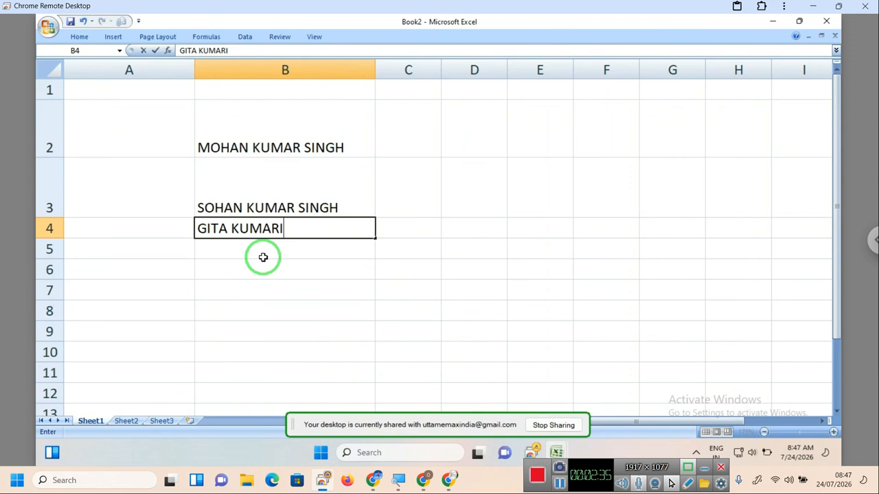
{"action": "type", "text": "I"}
{"action": "left_click", "coordinate": [263, 257]}
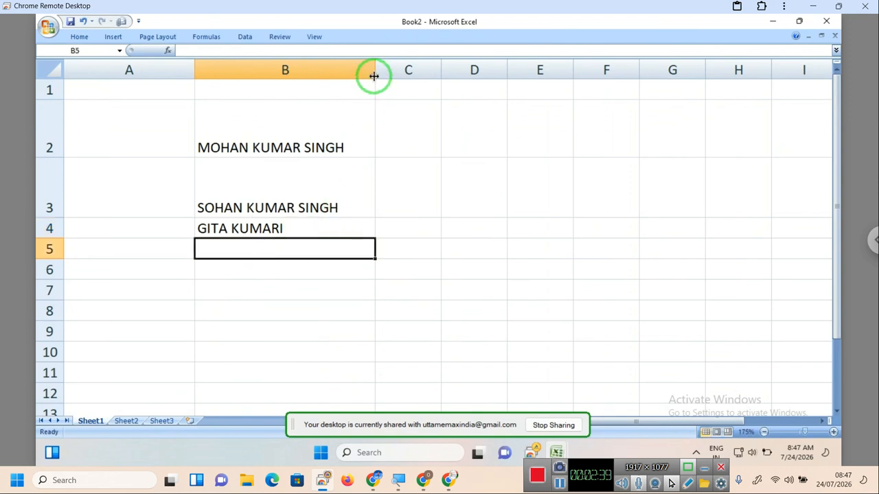
- AutoFit column B to the longest name and make column A narrower
{"action": "left_click_drag", "start_coordinate": [373, 81], "coordinate": [277, 86]}
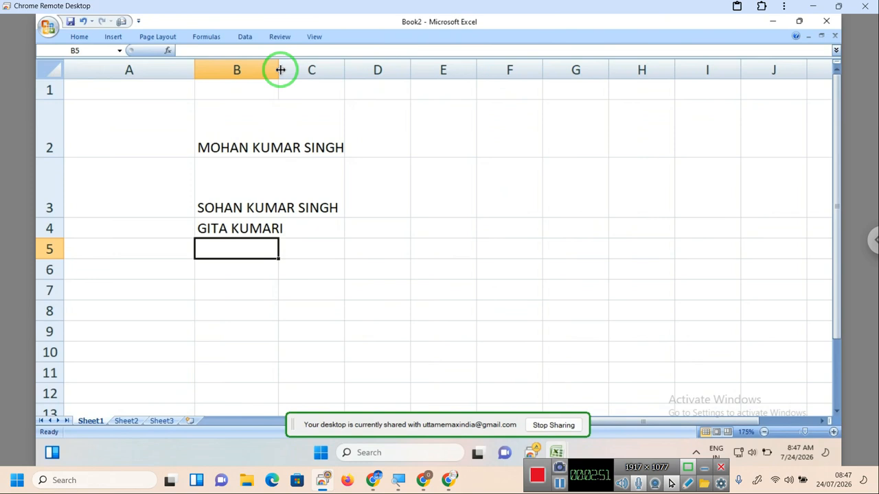
{"action": "double_click", "coordinate": [280, 69]}
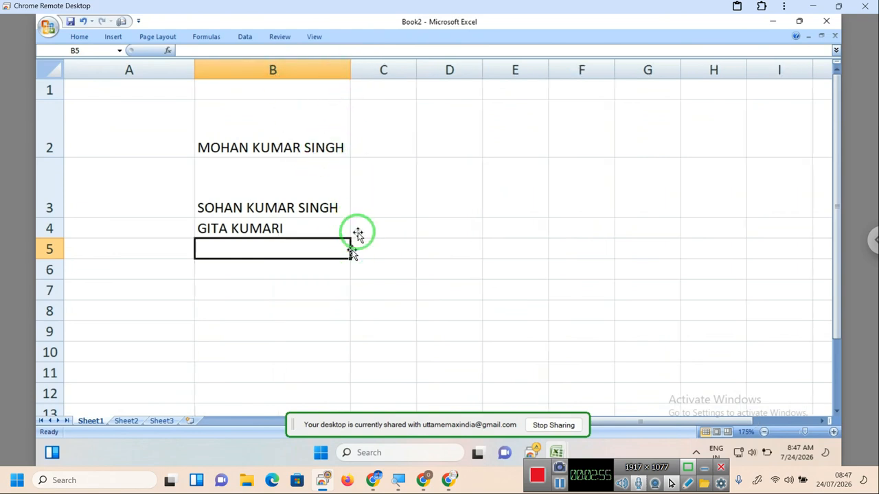
{"action": "left_click_drag", "start_coordinate": [349, 69], "coordinate": [234, 69]}
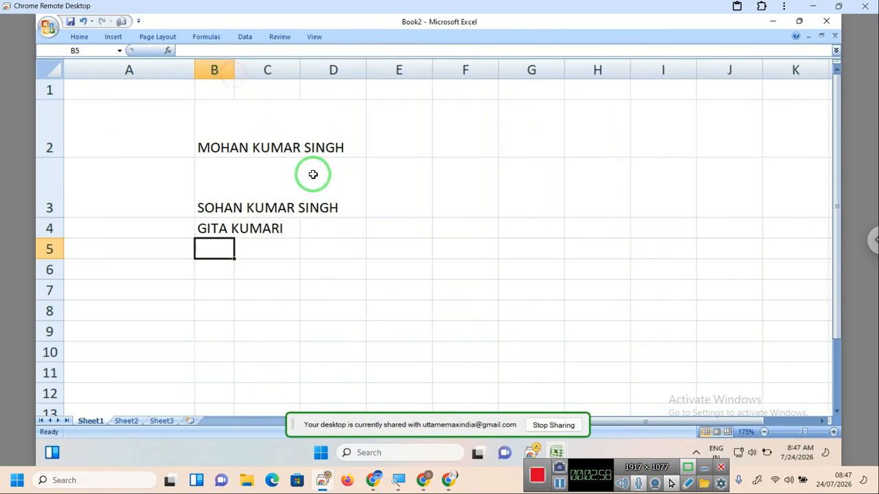
{"action": "double_click", "coordinate": [233, 68]}
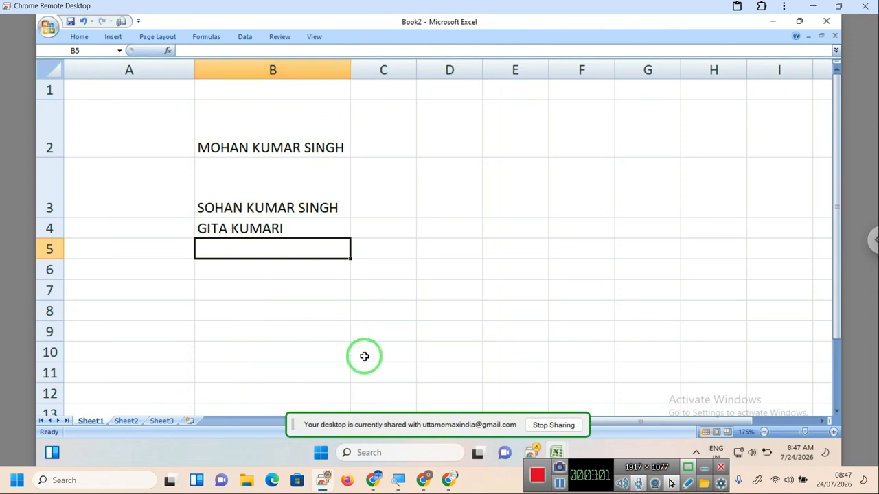
{"action": "left_click_drag", "start_coordinate": [194, 71], "coordinate": [121, 74]}
- Enter a fourth name in cell C2 and widen column C to fit it
{"action": "left_click", "coordinate": [430, 131]}
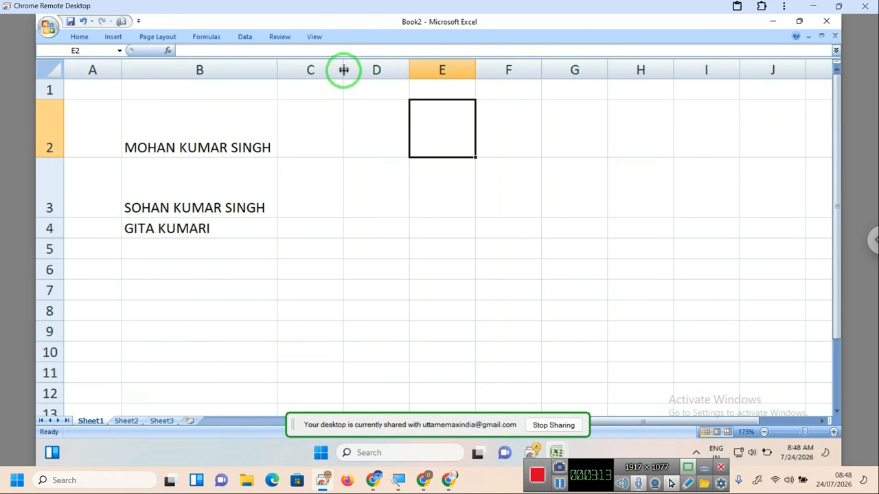
{"action": "left_click", "coordinate": [336, 112]}
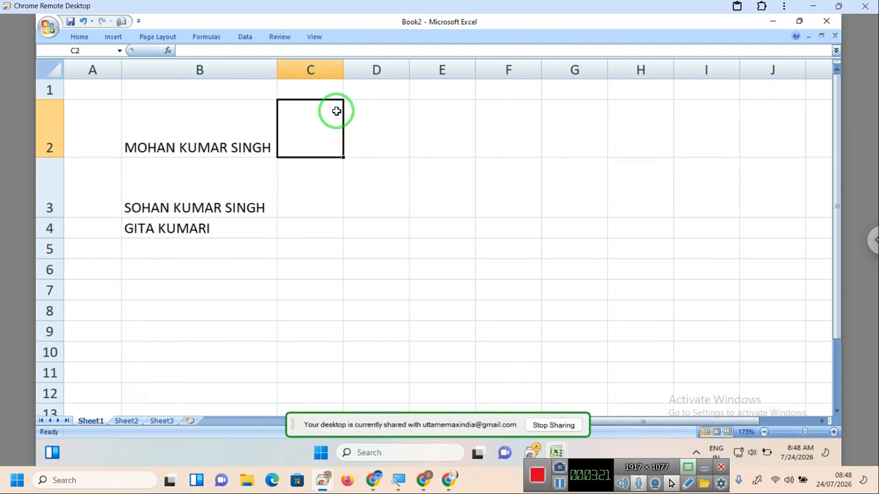
{"action": "type", "text": "ANK"}
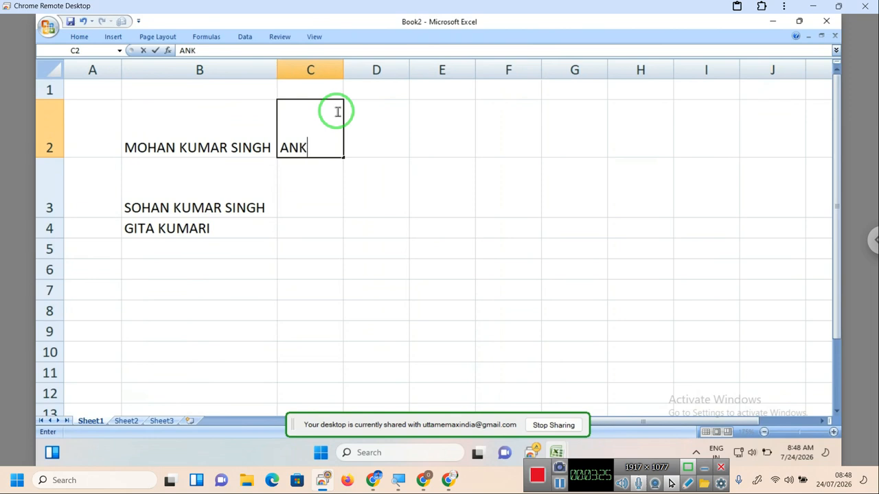
{"action": "type", "text": "IT KUMAR"}
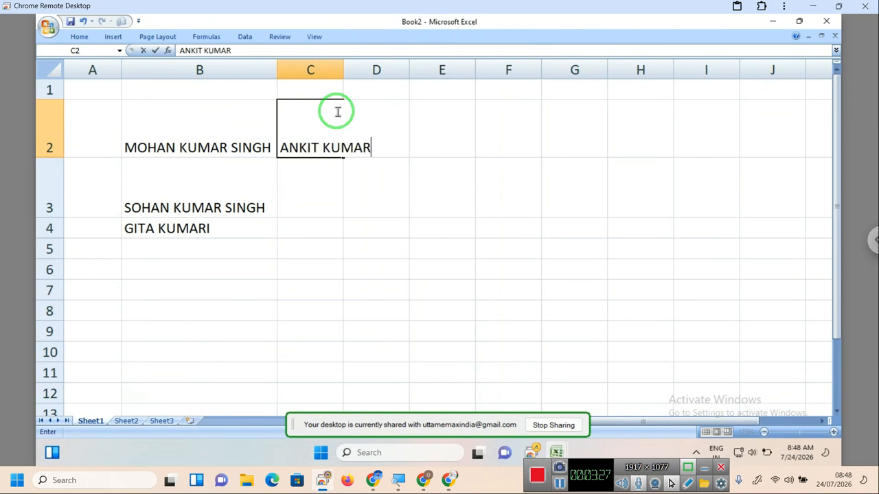
{"action": "left_click", "coordinate": [346, 177]}
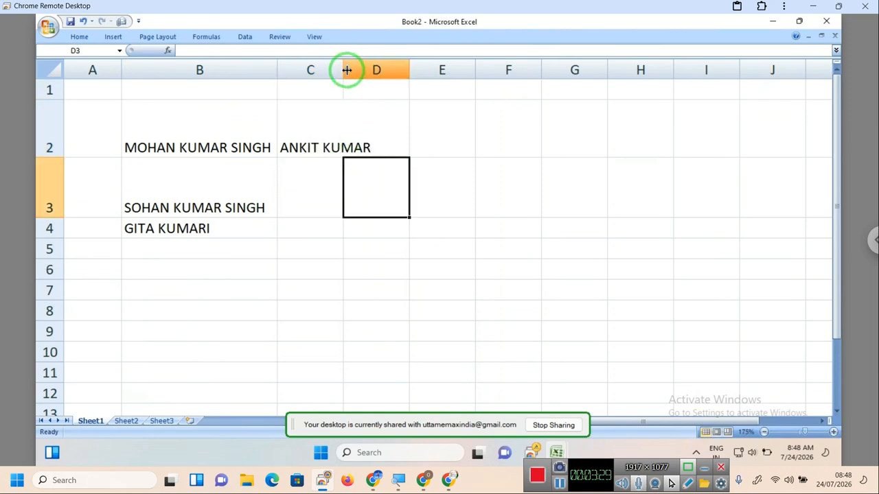
{"action": "left_click_drag", "start_coordinate": [342, 70], "coordinate": [375, 70]}
- Select cells B2 and C2 together, then clear the selection and scroll the sheet
{"action": "left_click", "coordinate": [357, 165]}
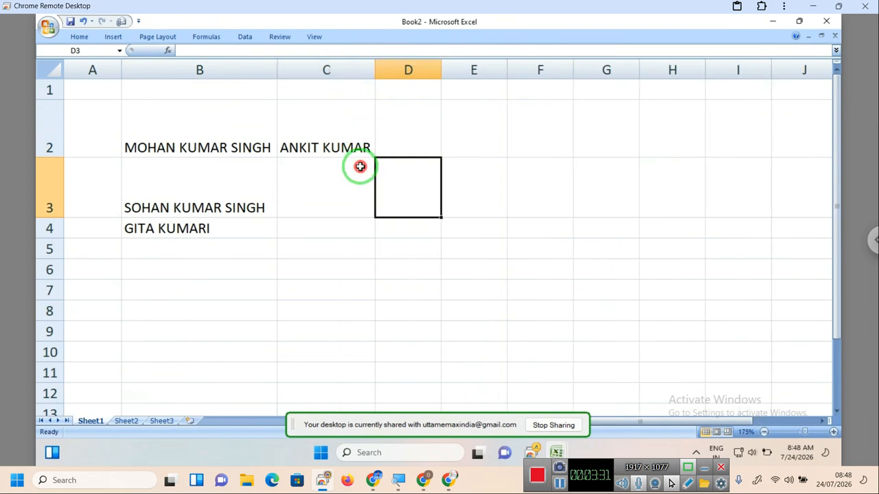
{"action": "left_click_drag", "start_coordinate": [159, 118], "coordinate": [330, 146]}
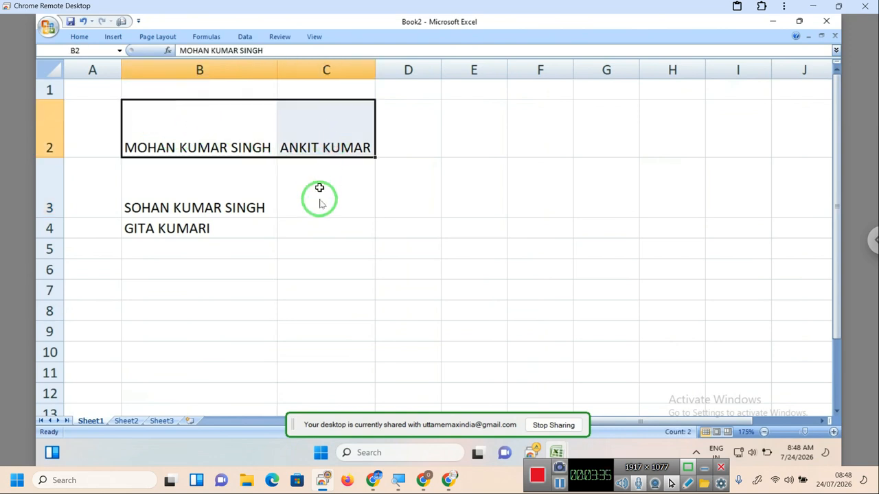
{"action": "left_click", "coordinate": [319, 196]}
{"action": "scroll", "coordinate": [491, 209], "scroll_direction": "down", "scroll_amount": 1}
{"action": "scroll", "coordinate": [491, 209], "scroll_direction": "down", "scroll_amount": 2}
{"action": "scroll", "coordinate": [491, 209], "scroll_direction": "up", "scroll_amount": 3}
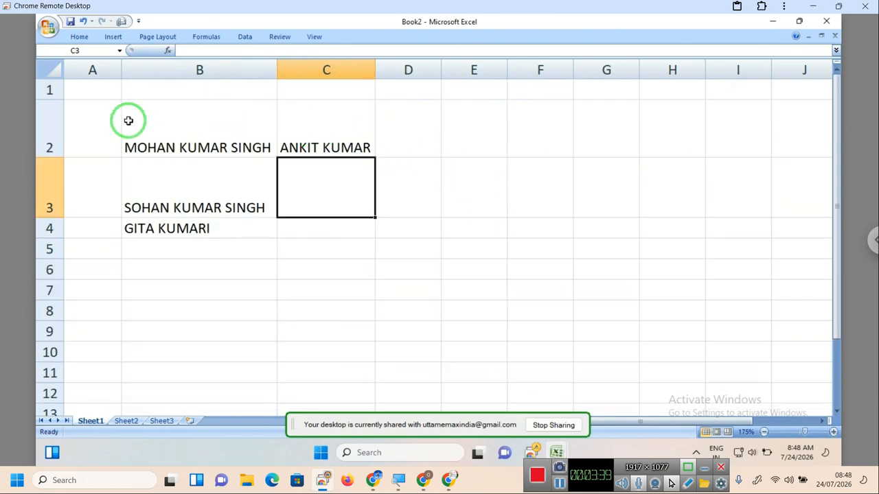
- Click through cells D3, D5, C7, A7, B7, E3 and E6, then select and release A1:C3
{"action": "left_click", "coordinate": [438, 142]}
{"action": "left_click", "coordinate": [428, 209]}
{"action": "left_click", "coordinate": [419, 249]}
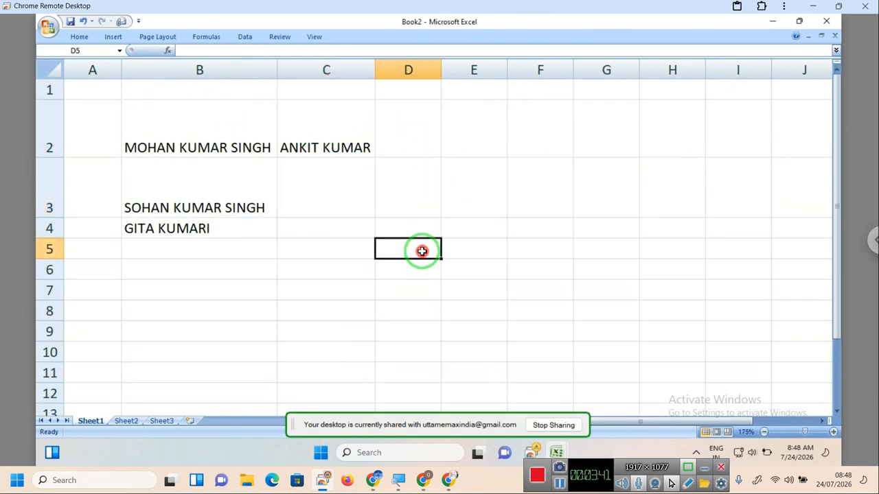
{"action": "left_click", "coordinate": [288, 284]}
{"action": "left_click", "coordinate": [114, 292]}
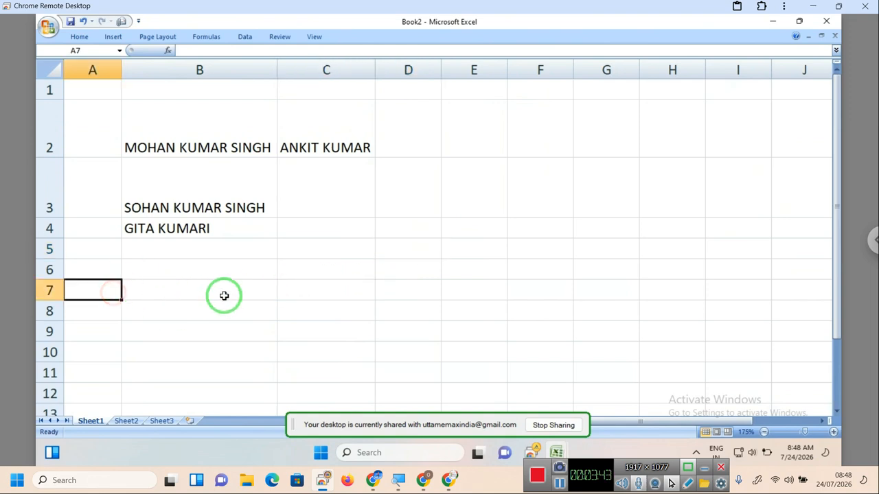
{"action": "left_click", "coordinate": [224, 295]}
{"action": "left_click", "coordinate": [343, 297]}
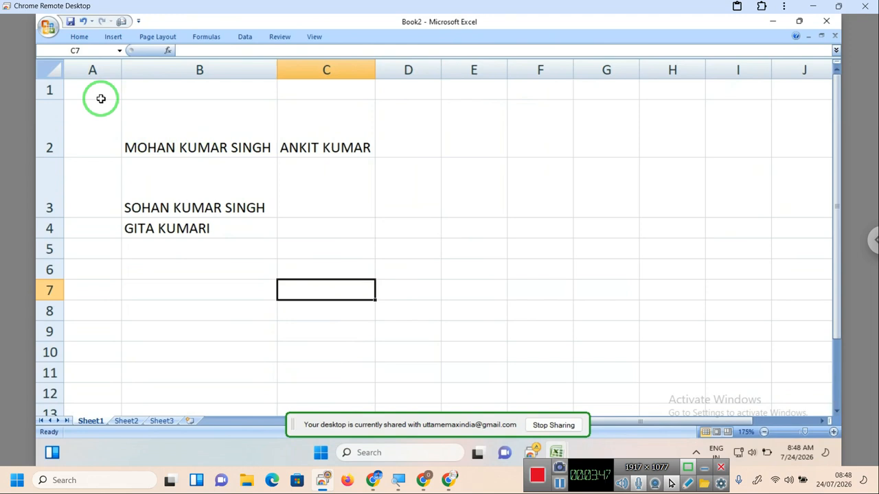
{"action": "left_click", "coordinate": [462, 212]}
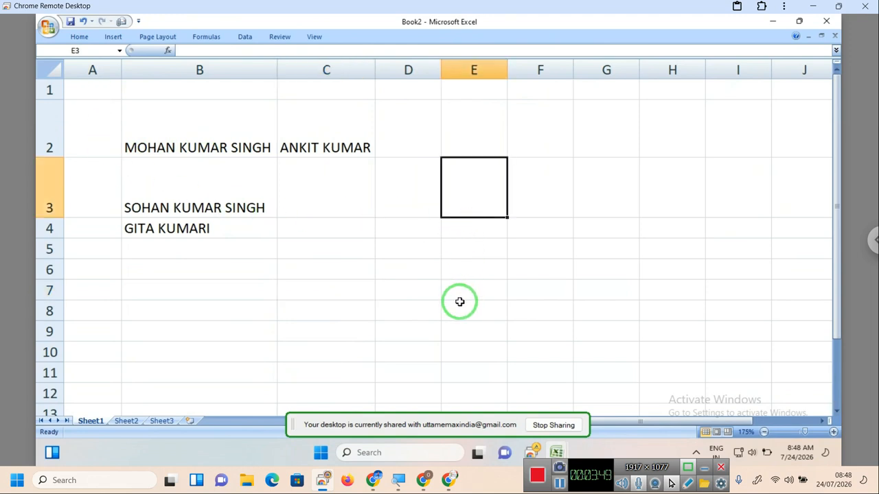
{"action": "left_click", "coordinate": [461, 276]}
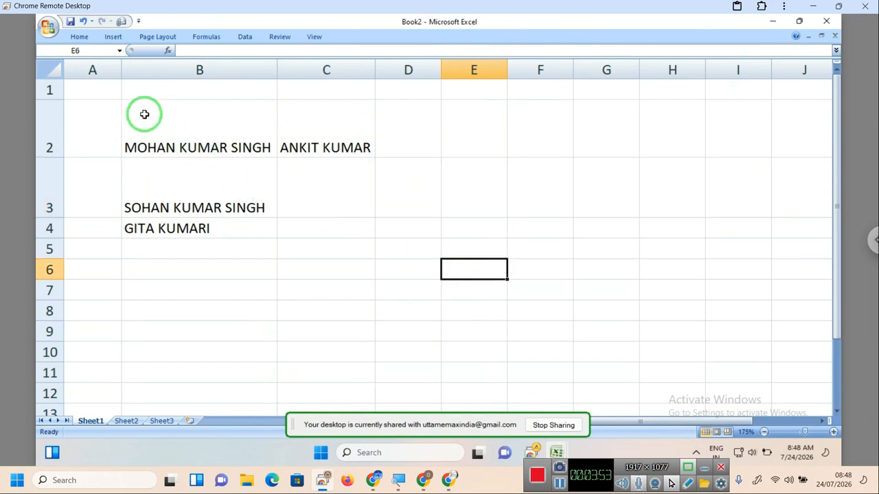
{"action": "left_click_drag", "start_coordinate": [92, 90], "coordinate": [349, 258]}
{"action": "left_click", "coordinate": [408, 276]}
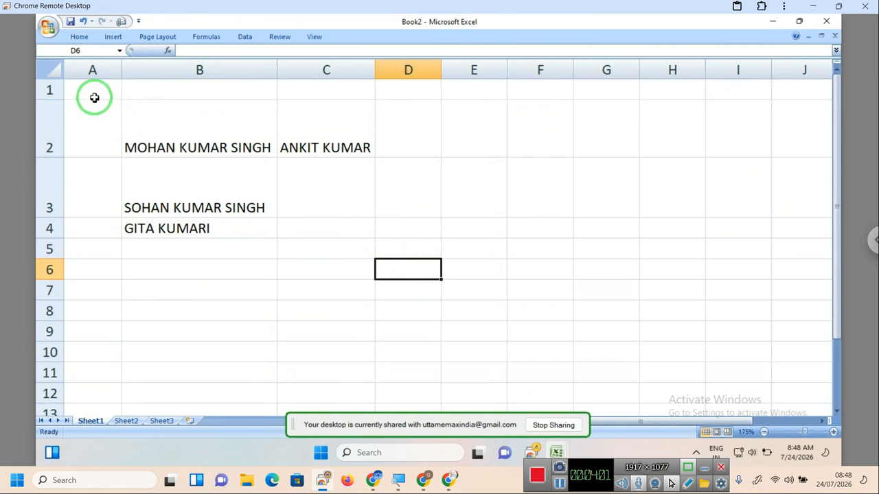
- Apply All Borders to the range A1:D9 from the Home tab's Borders list
{"action": "left_click_drag", "start_coordinate": [92, 90], "coordinate": [407, 331]}
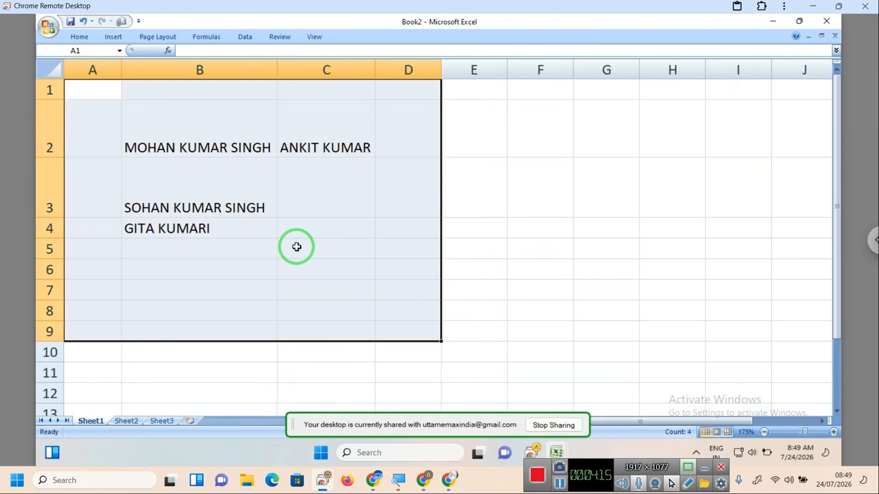
{"action": "left_click", "coordinate": [79, 37]}
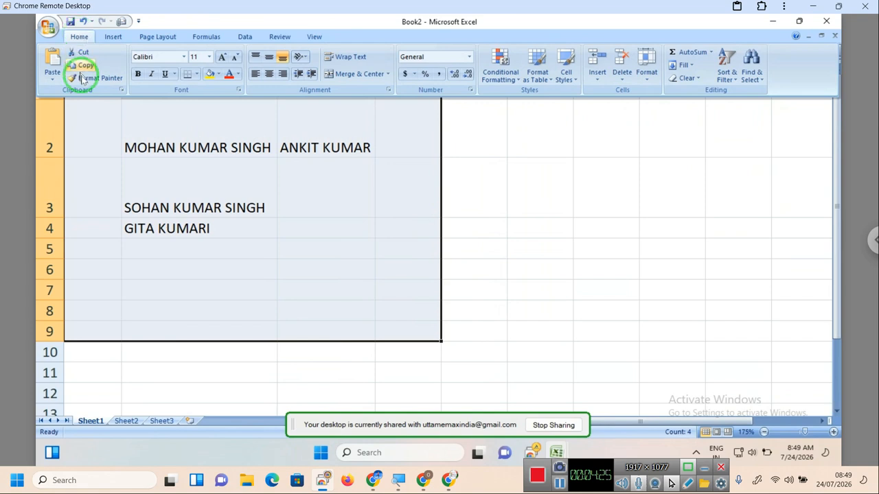
{"action": "left_click", "coordinate": [196, 77]}
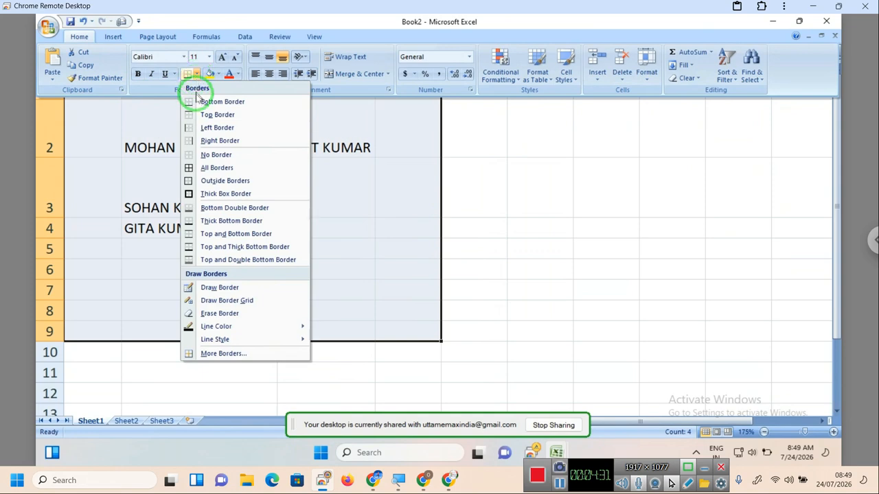
{"action": "left_click", "coordinate": [218, 172]}
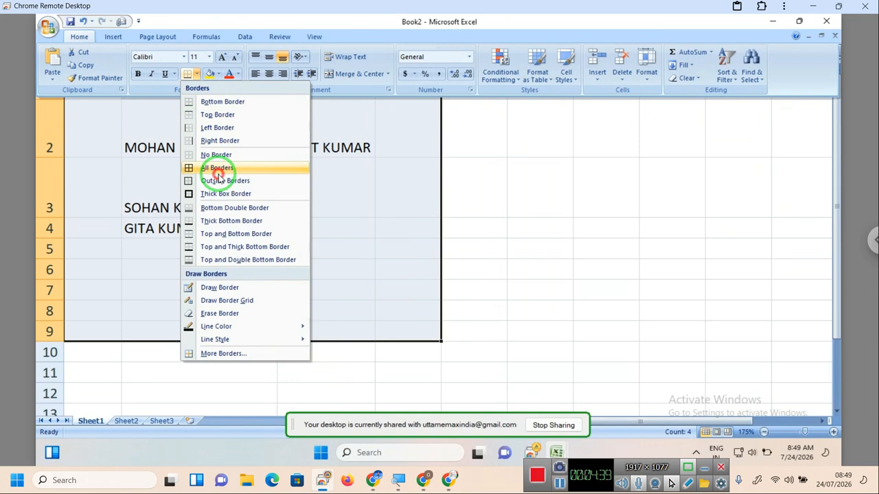
{"action": "left_click", "coordinate": [522, 186]}
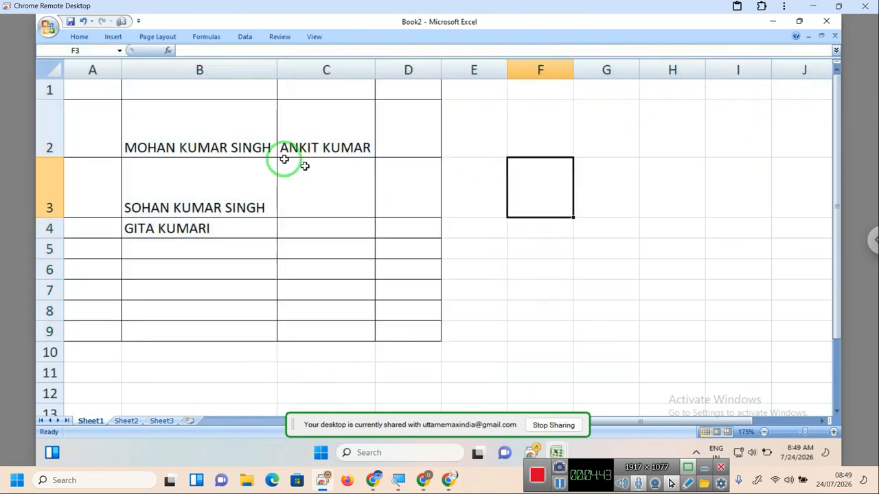
- Reduce row 2's height, then select the whole table from A1 to D9
{"action": "left_click_drag", "start_coordinate": [55, 156], "coordinate": [54, 190]}
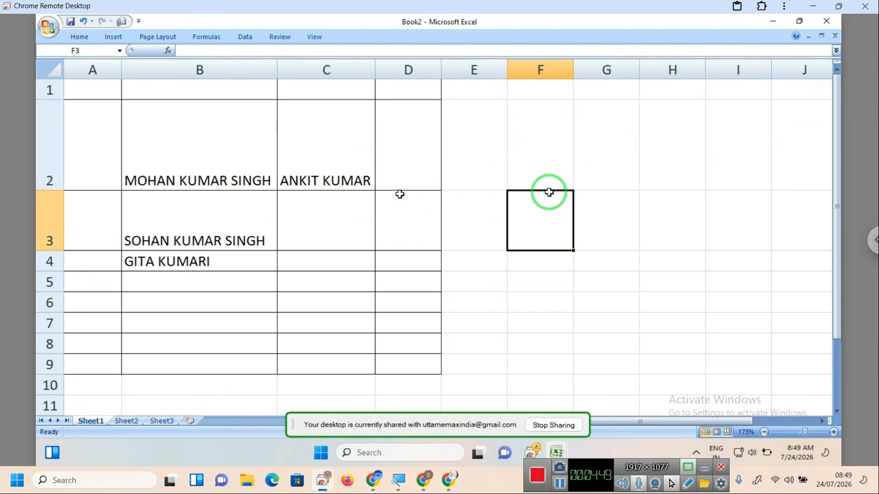
{"action": "left_click", "coordinate": [632, 161]}
{"action": "left_click", "coordinate": [632, 232]}
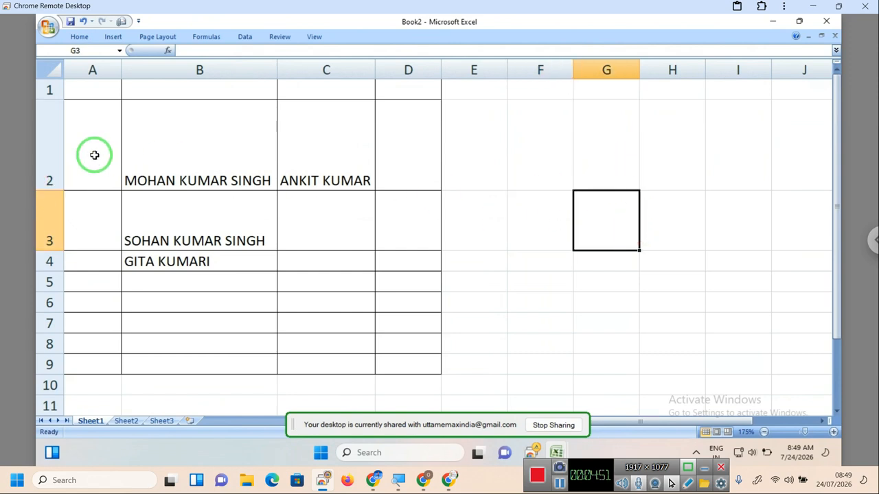
{"action": "left_click_drag", "start_coordinate": [60, 190], "coordinate": [62, 139]}
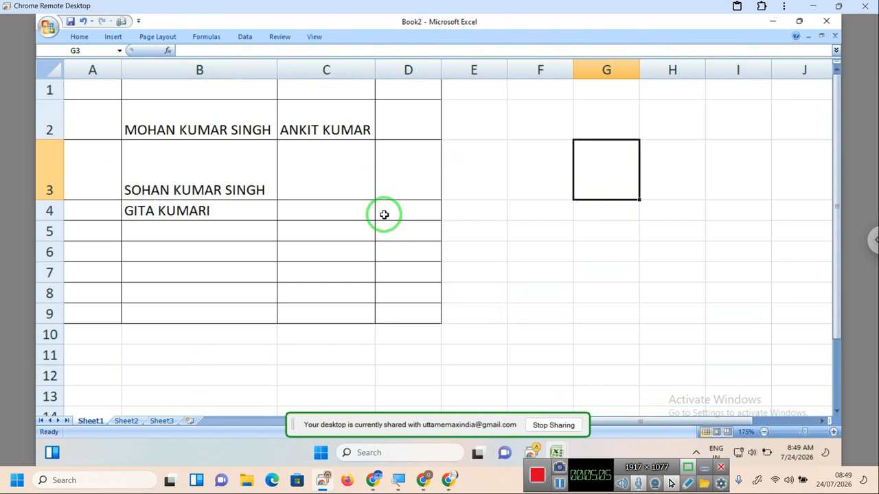
{"action": "left_click", "coordinate": [93, 91]}
{"action": "left_click_drag", "start_coordinate": [137, 132], "coordinate": [418, 311]}
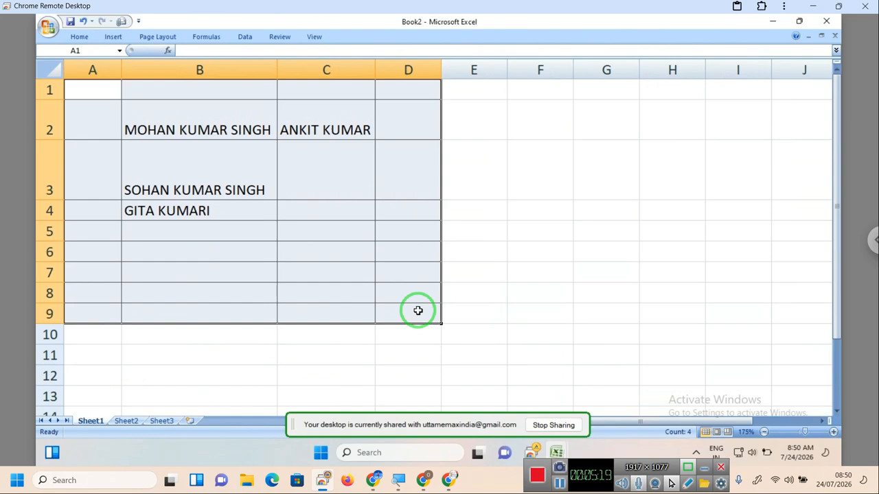
- Delete the names in cells B2, C2, B3 and B4, then return to cell A1
{"action": "left_click", "coordinate": [398, 217]}
{"action": "left_click_drag", "start_coordinate": [196, 122], "coordinate": [188, 241]}
{"action": "key", "text": "BackSpace"}
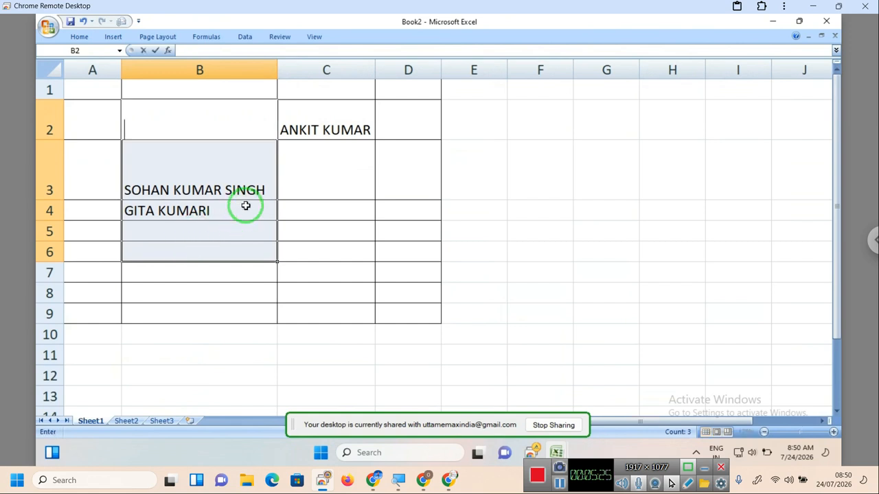
{"action": "left_click", "coordinate": [371, 178]}
{"action": "left_click", "coordinate": [337, 134]}
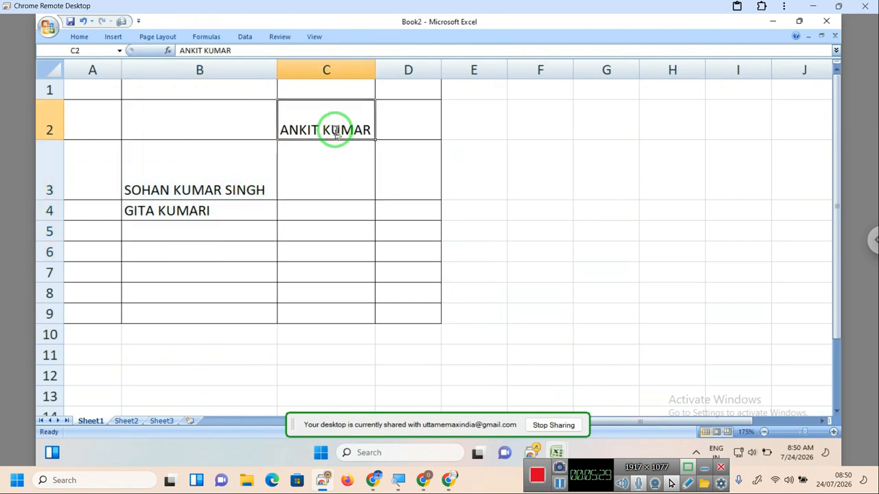
{"action": "key", "text": "BackSpace"}
{"action": "left_click", "coordinate": [232, 180]}
{"action": "key", "text": "Delete"}
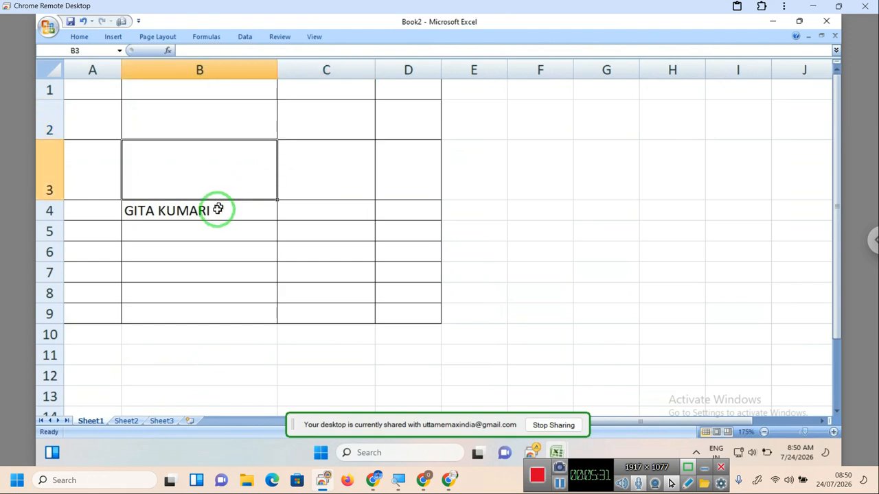
{"action": "left_click", "coordinate": [218, 210]}
{"action": "key", "text": "Delete"}
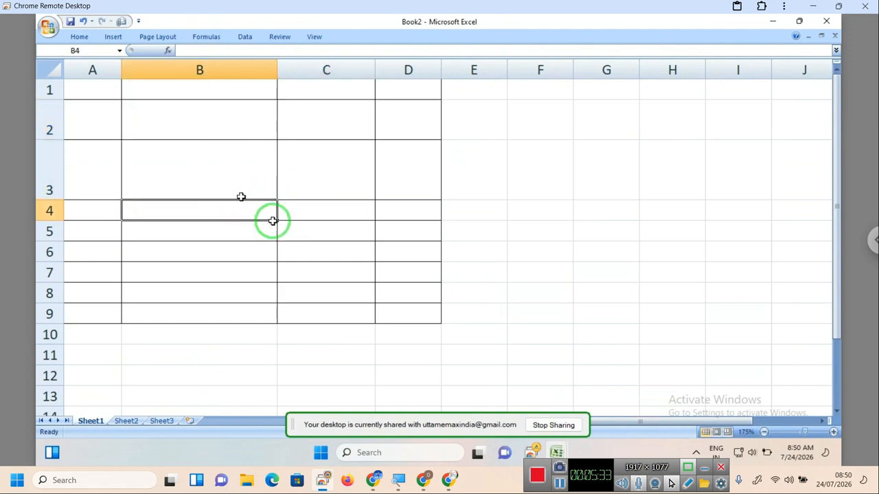
{"action": "left_click", "coordinate": [302, 229]}
{"action": "left_click", "coordinate": [101, 89]}
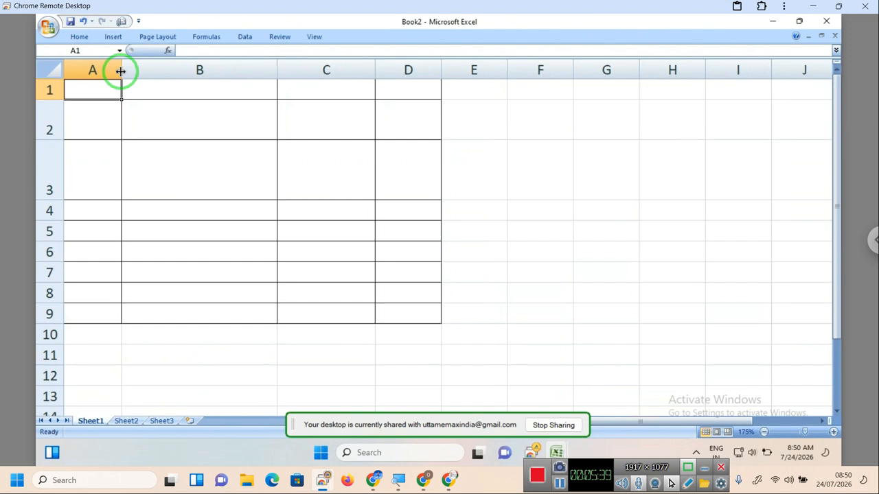
- Widen column A, make row 1 taller, and enter the heading SL NO in A1
{"action": "left_click_drag", "start_coordinate": [120, 70], "coordinate": [178, 74]}
{"action": "left_click_drag", "start_coordinate": [48, 101], "coordinate": [48, 140]}
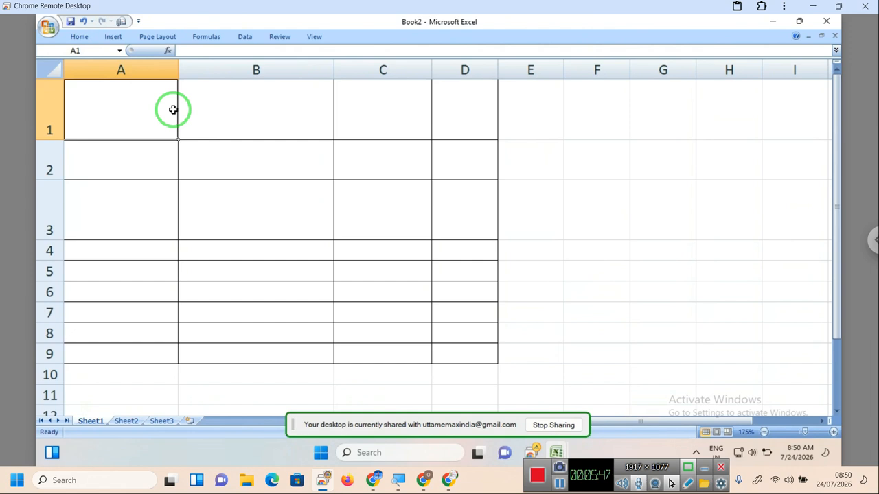
{"action": "type", "text": "SL NO"}
{"action": "key", "text": "Tab"}
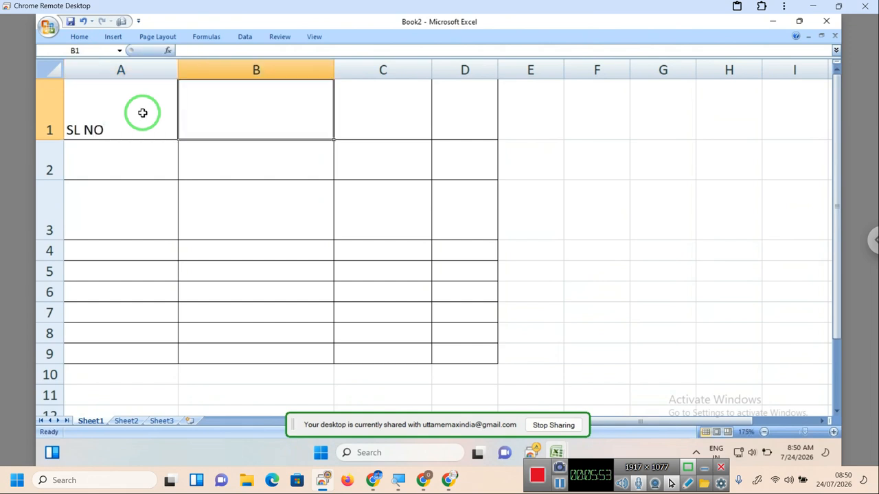
- Enter serial numbers 1, 2 and 3 in A2:A4
{"action": "left_click", "coordinate": [131, 163]}
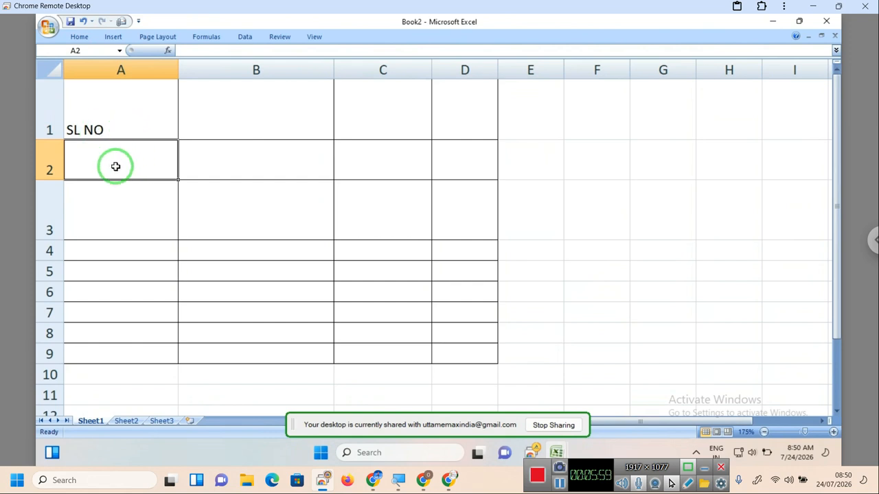
{"action": "type", "text": "1"}
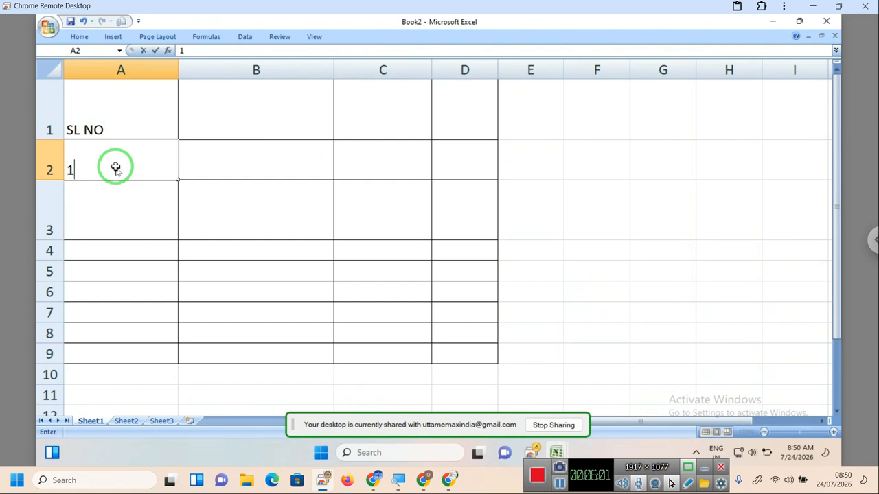
{"action": "key", "text": "Return"}
{"action": "type", "text": "2"}
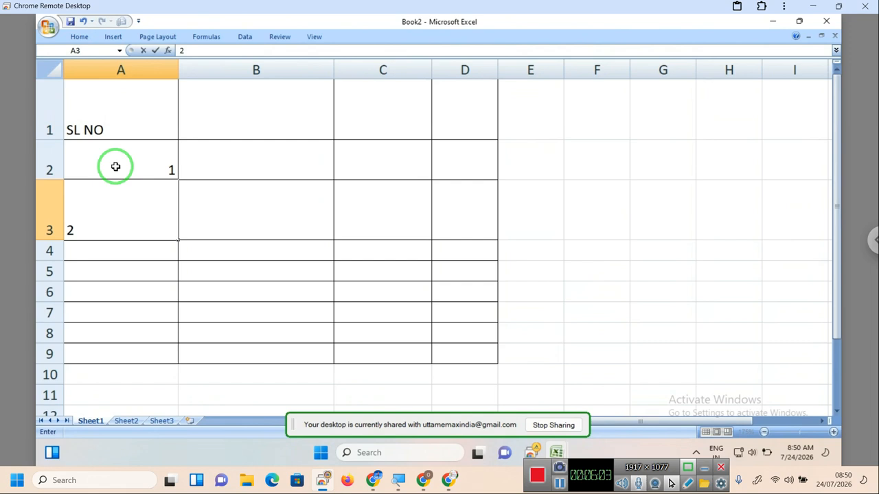
{"action": "key", "text": "Return"}
{"action": "type", "text": "3"}
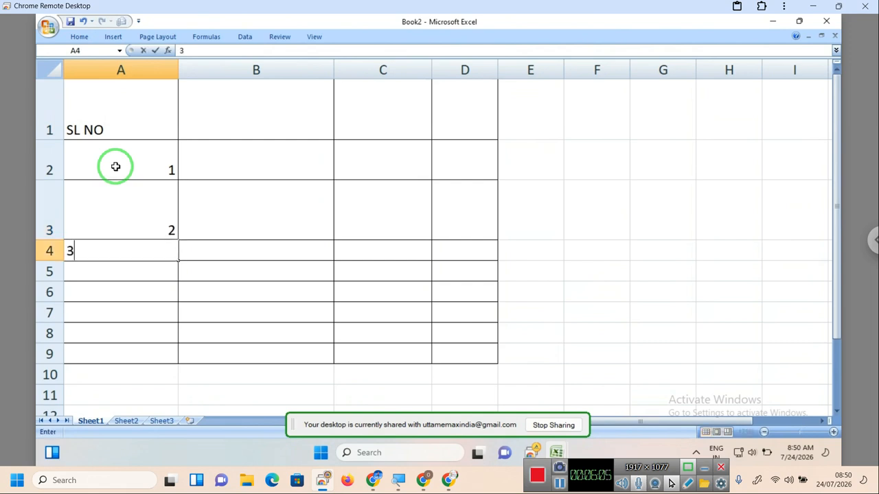
{"action": "key", "text": "Return"}
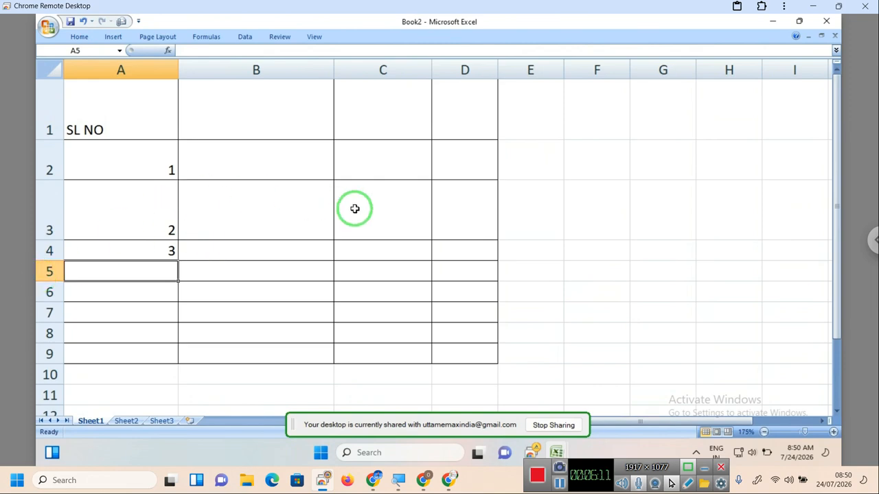
{"action": "left_click", "coordinate": [112, 122]}
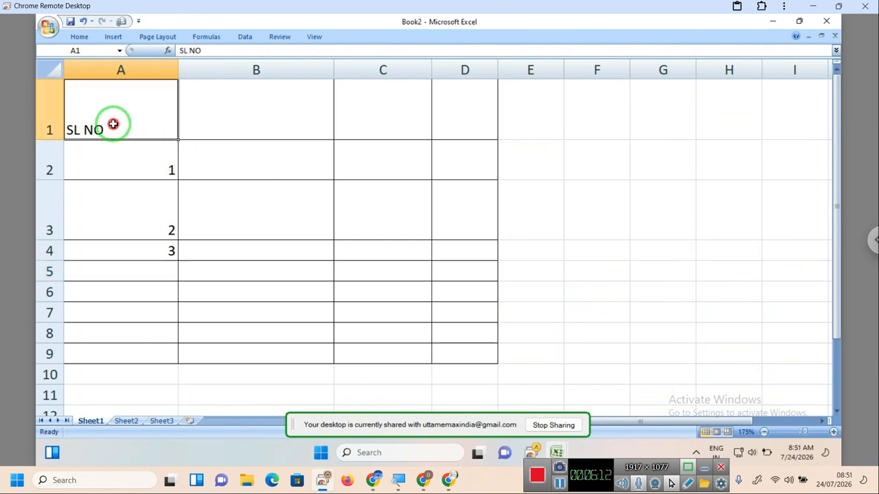
{"action": "left_click", "coordinate": [299, 124]}
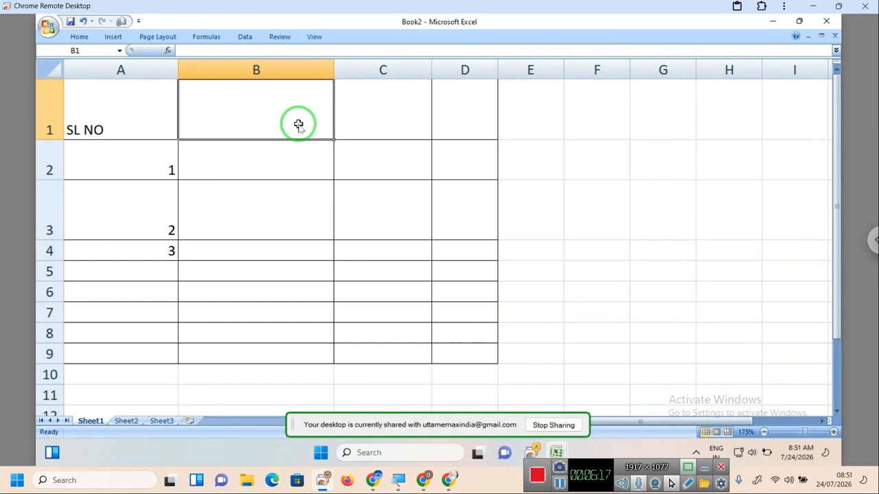
{"action": "type", "text": "NAME"}
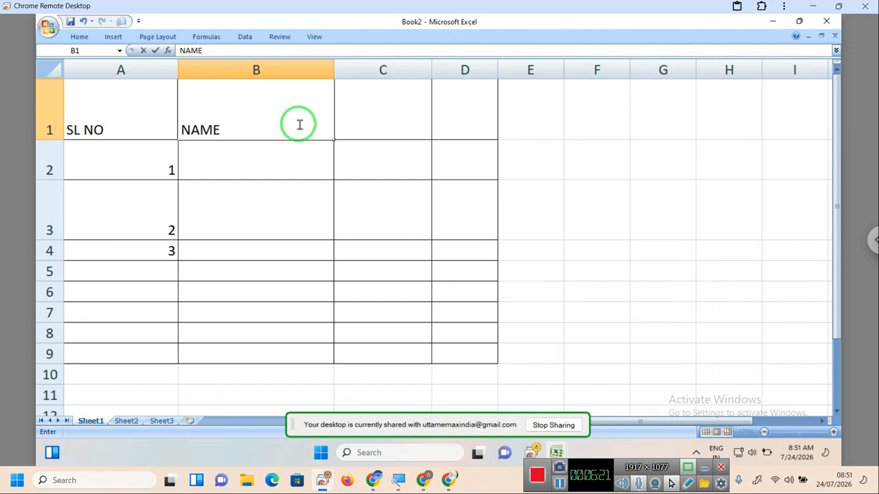
{"action": "key", "text": "Tab"}
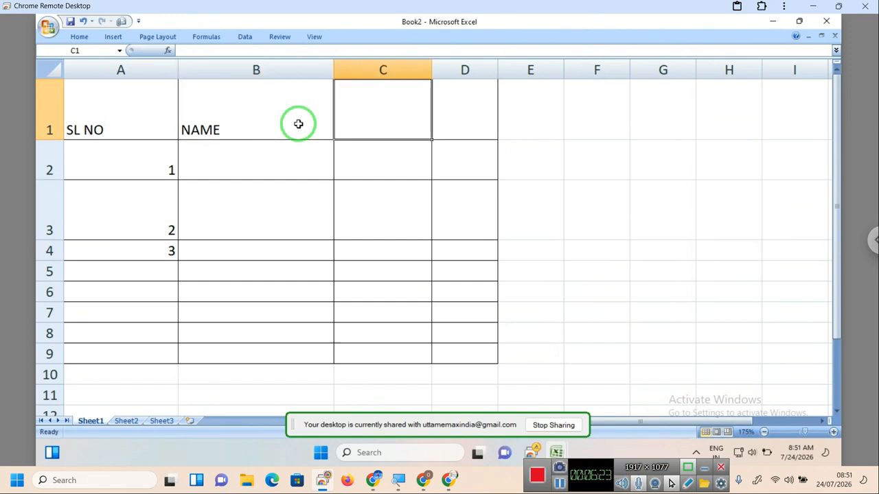
{"action": "type", "text": "CLASS"}
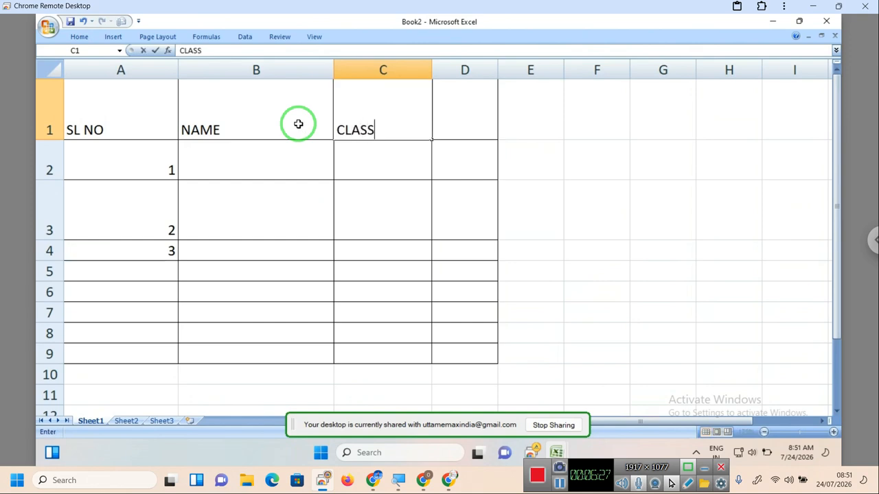
{"action": "key", "text": "Return"}
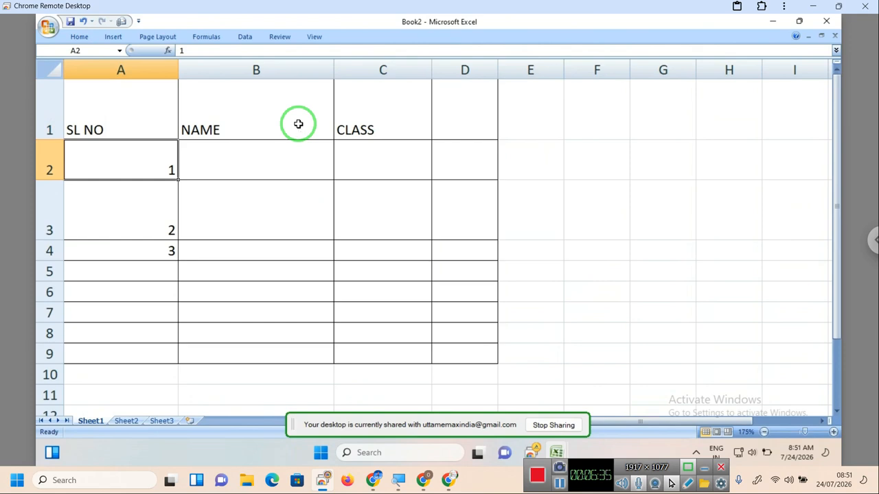
{"action": "left_click", "coordinate": [389, 107]}
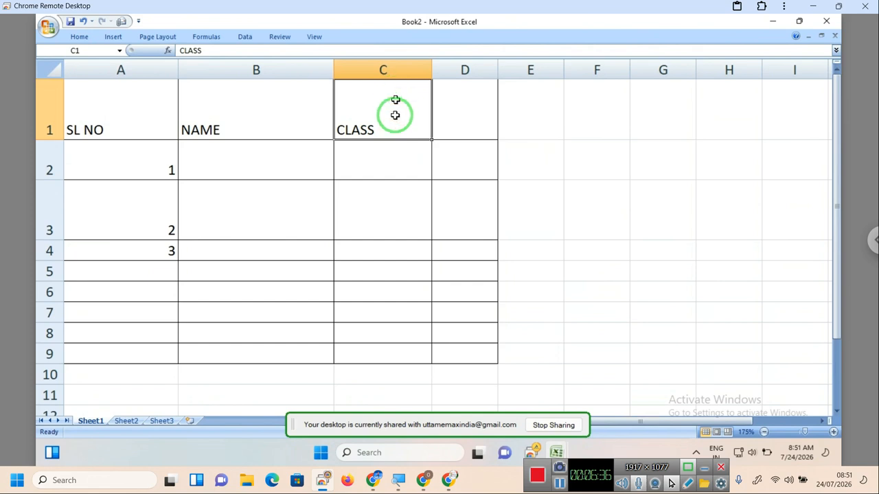
{"action": "left_click", "coordinate": [387, 157]}
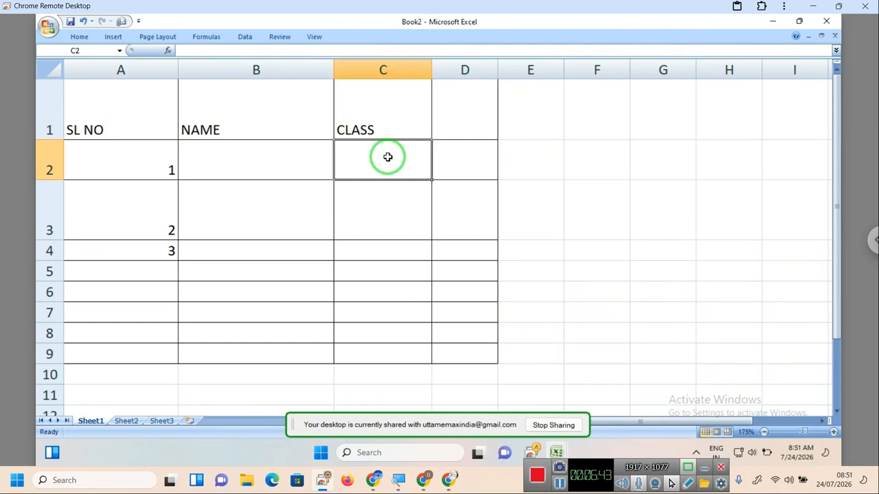
{"action": "left_click", "coordinate": [398, 128]}
{"action": "left_click", "coordinate": [91, 111]}
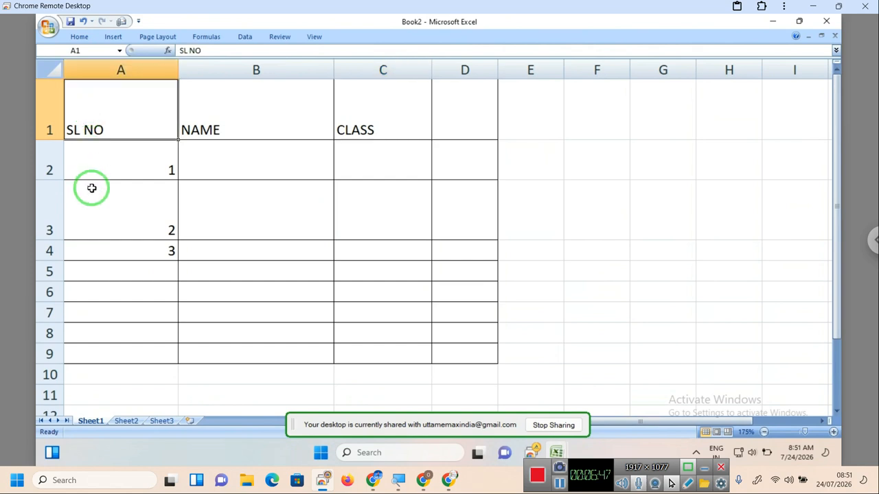
{"action": "key", "text": "Down"}
{"action": "key", "text": "Down"}
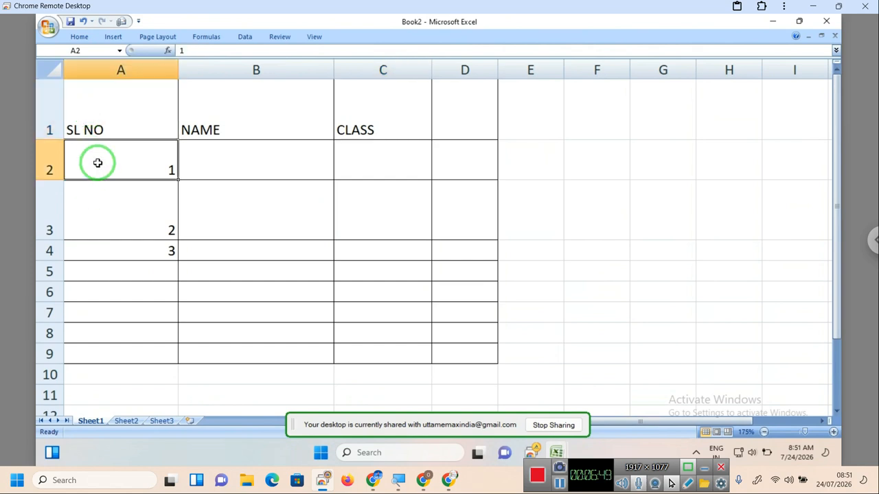
{"action": "key", "text": "Down"}
{"action": "key", "text": "Down"}
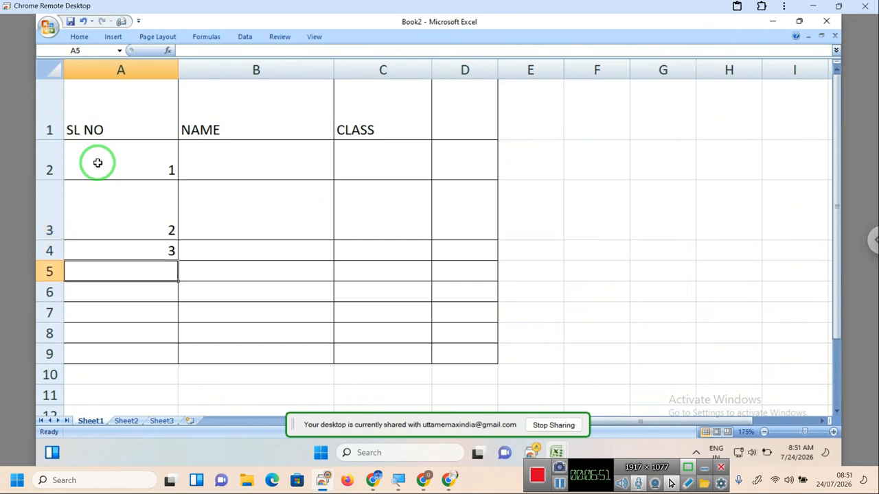
{"action": "key", "text": "Down"}
{"action": "key", "text": "Down"}
{"action": "key", "text": "Down"}
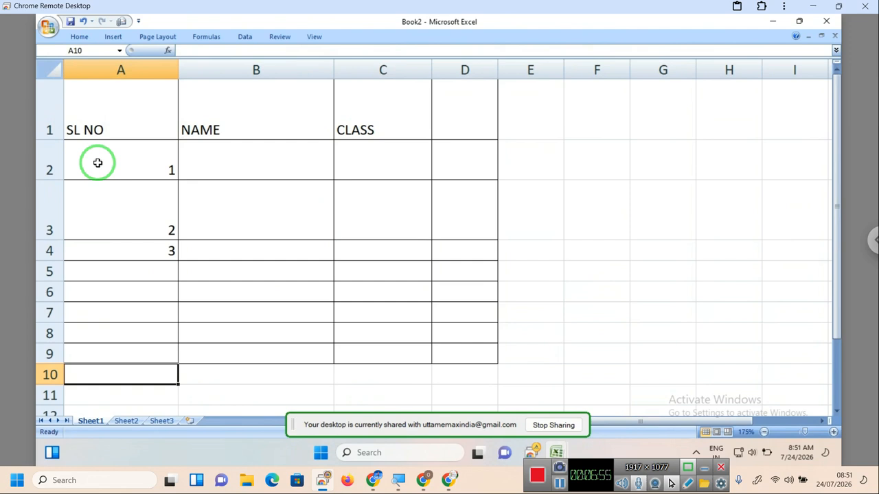
{"action": "left_click", "coordinate": [263, 117]}
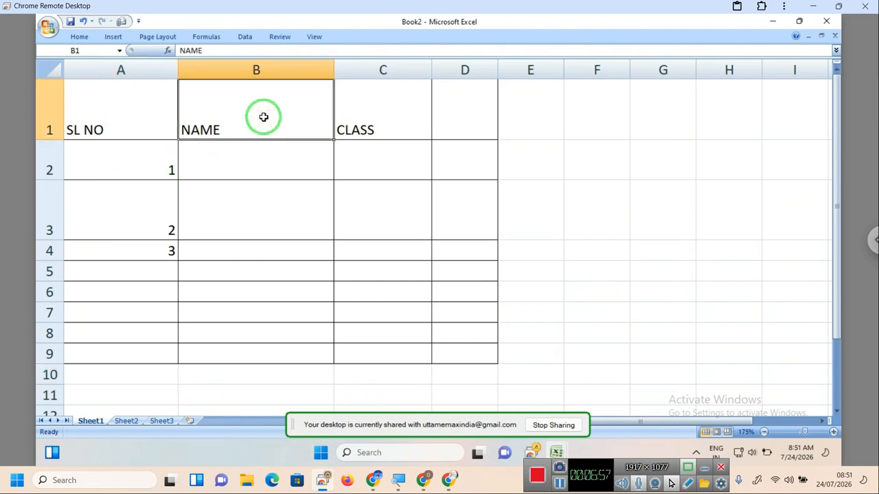
{"action": "key", "text": "Down"}
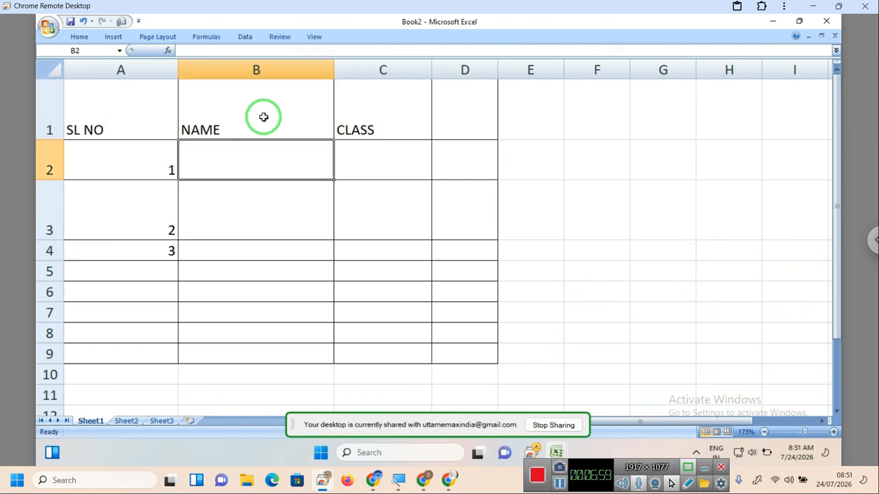
{"action": "key", "text": "Down"}
{"action": "key", "text": "Down"}
{"action": "key", "text": "Down"}
{"action": "key", "text": "Down"}
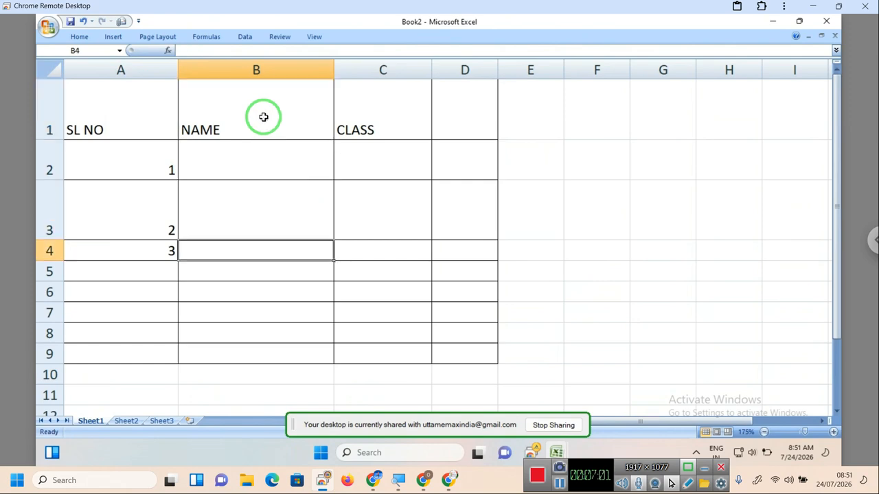
{"action": "key", "text": "Down"}
{"action": "key", "text": "Down"}
{"action": "key", "text": "Down"}
{"action": "key", "text": "Down"}
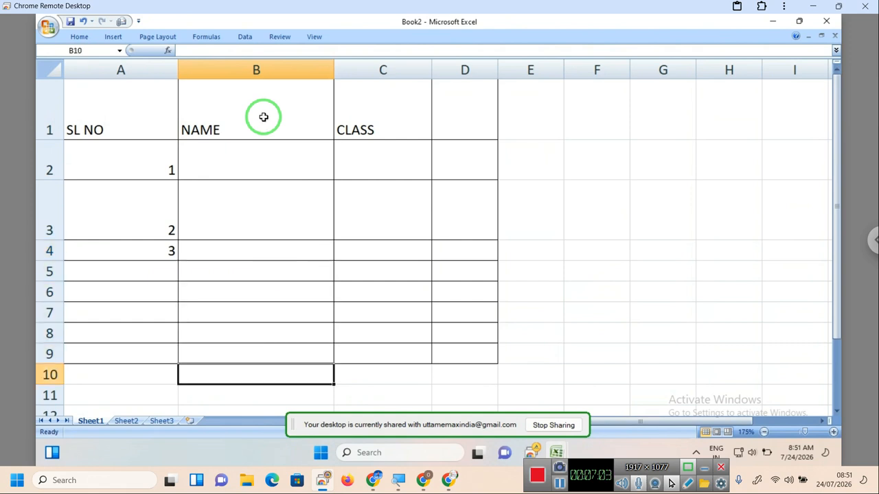
{"action": "left_click", "coordinate": [401, 116]}
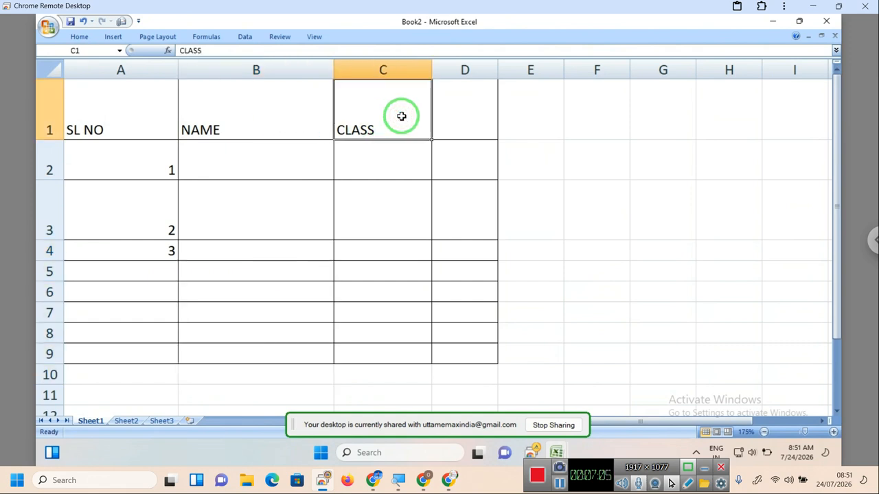
{"action": "key", "text": "Down"}
{"action": "key", "text": "Down"}
{"action": "key", "text": "Down"}
{"action": "key", "text": "Down"}
{"action": "key", "text": "Down"}
{"action": "key", "text": "Down"}
{"action": "key", "text": "Down"}
{"action": "key", "text": "Down"}
{"action": "key", "text": "Down"}
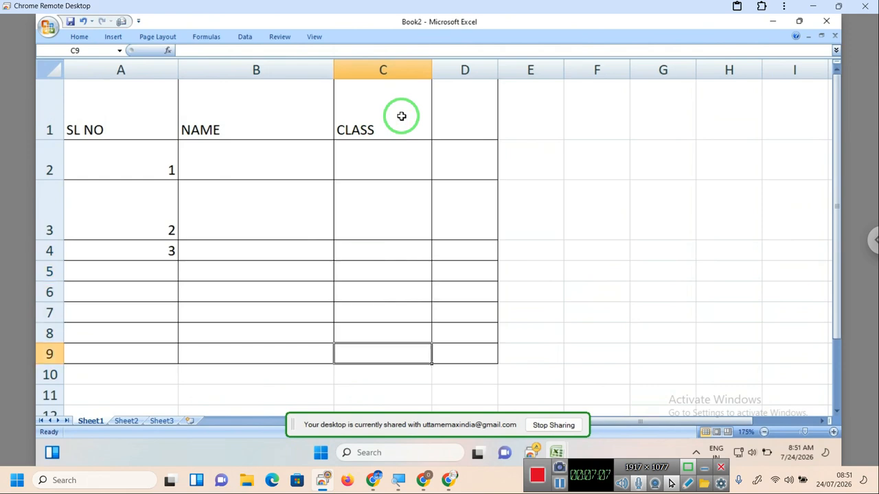
{"action": "left_click", "coordinate": [475, 124]}
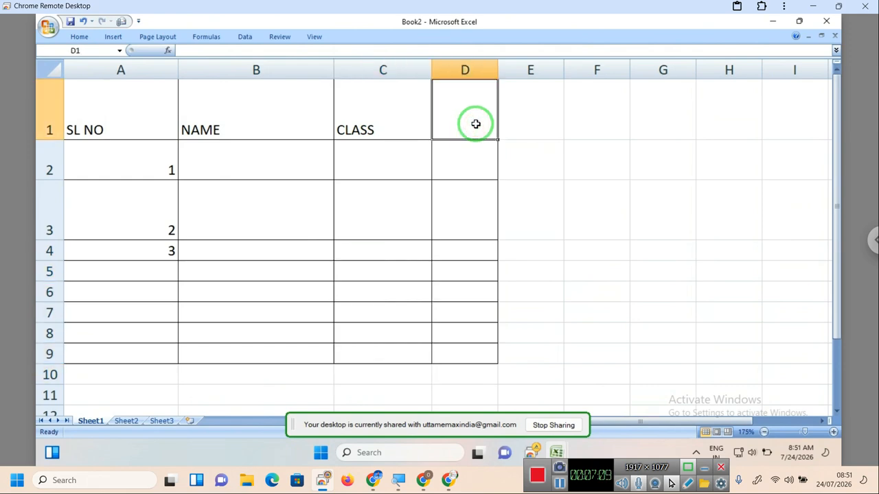
{"action": "key", "text": "Down"}
{"action": "key", "text": "Down"}
{"action": "key", "text": "Down"}
{"action": "key", "text": "Down"}
{"action": "key", "text": "Down"}
{"action": "key", "text": "Down"}
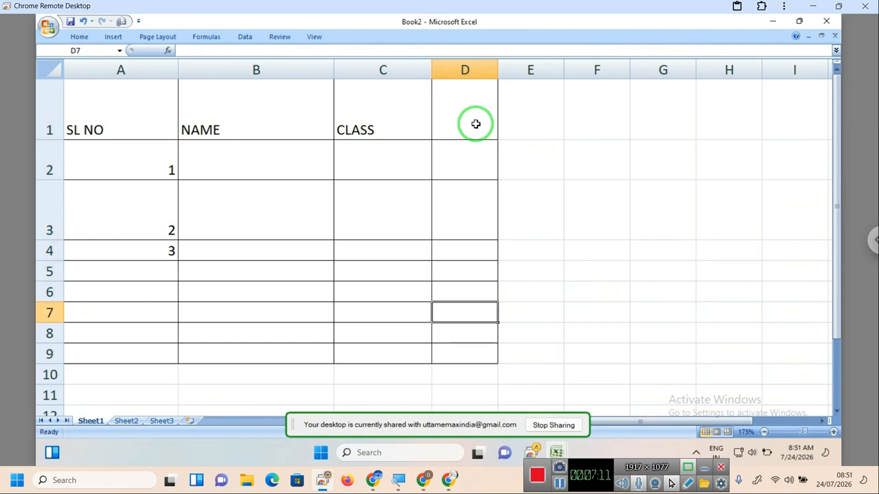
{"action": "key", "text": "Down"}
{"action": "key", "text": "Down"}
{"action": "key", "text": "Down"}
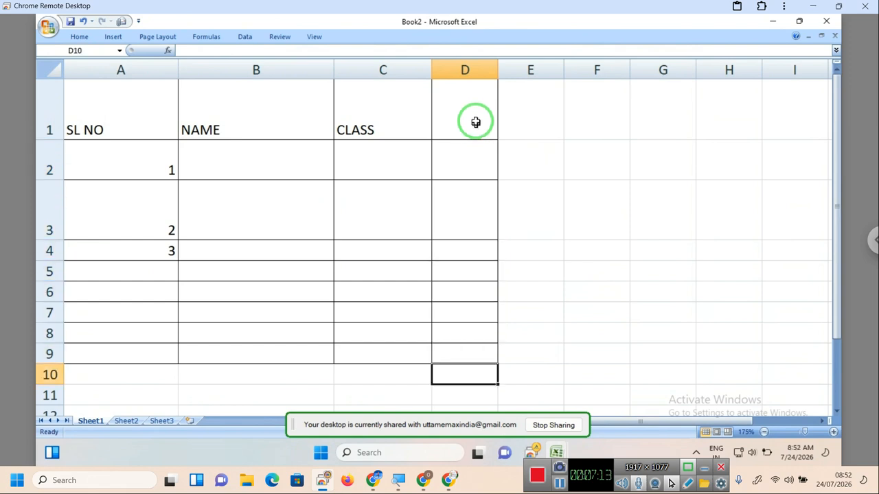
{"action": "left_click", "coordinate": [475, 124]}
{"action": "left_click", "coordinate": [102, 101]}
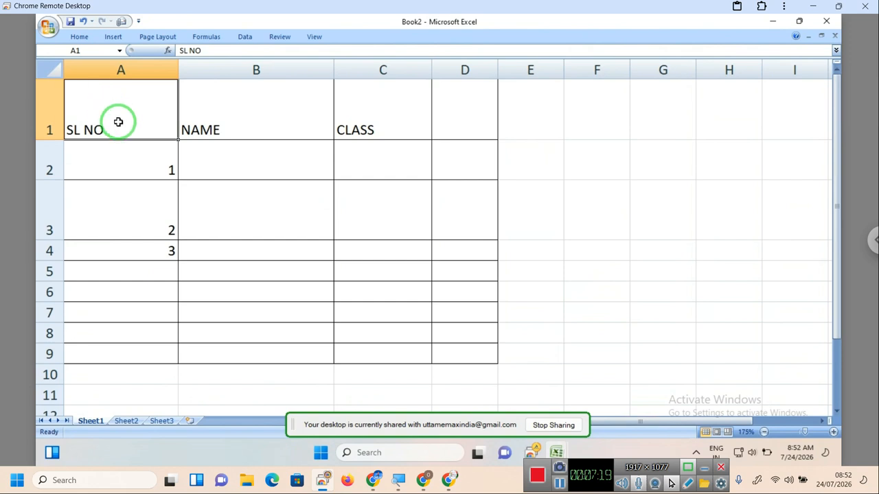
{"action": "left_click", "coordinate": [237, 122]}
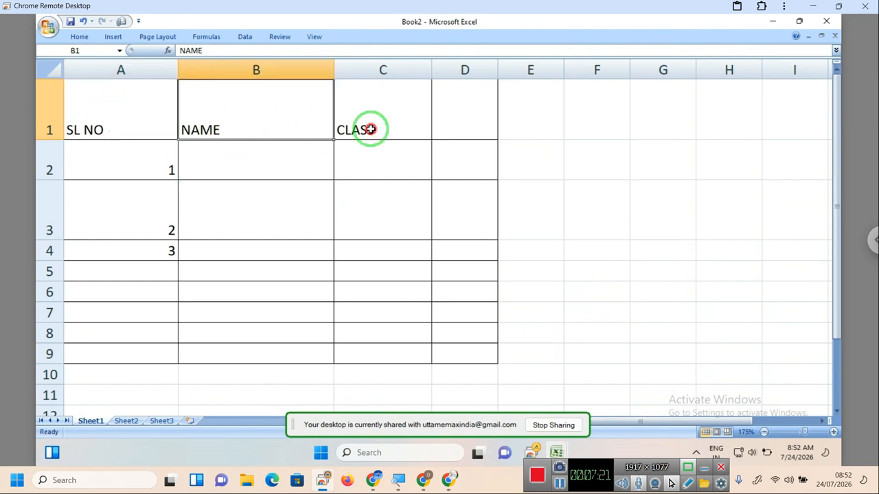
{"action": "left_click", "coordinate": [371, 129]}
{"action": "left_click", "coordinate": [226, 150]}
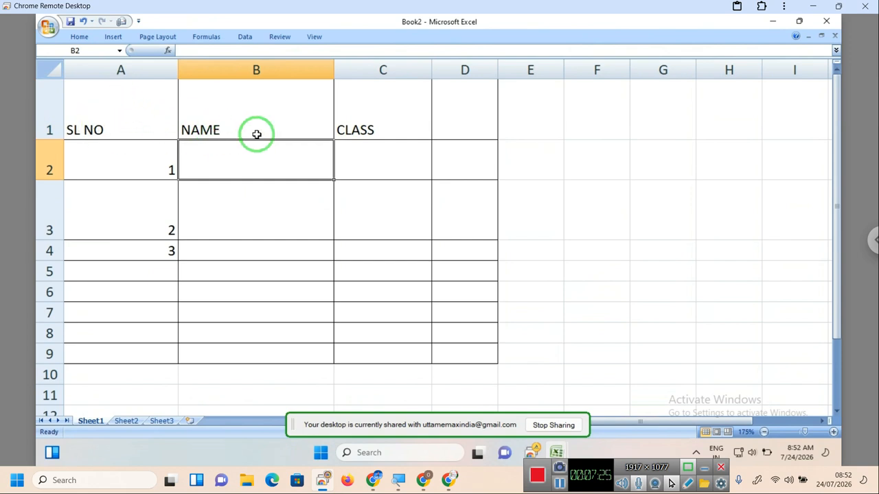
{"action": "left_click", "coordinate": [137, 93]}
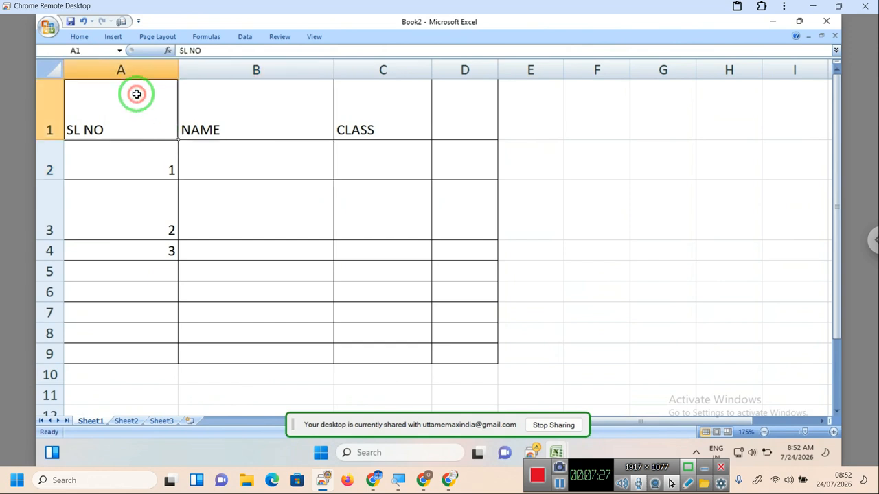
{"action": "left_click", "coordinate": [275, 107]}
{"action": "left_click", "coordinate": [370, 112]}
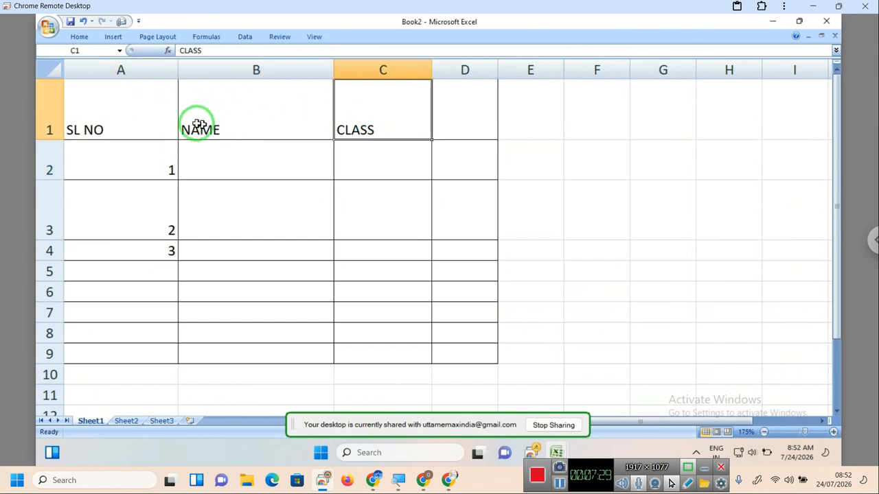
{"action": "left_click", "coordinate": [169, 119]}
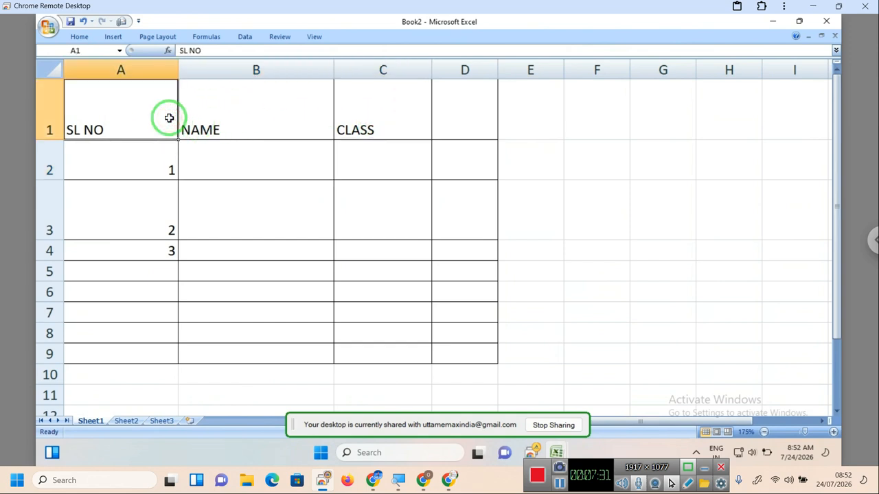
- AutoFit rows 1–3 and columns A–C to their SL NO, NAME and CLASS contents
{"action": "double_click", "coordinate": [55, 137]}
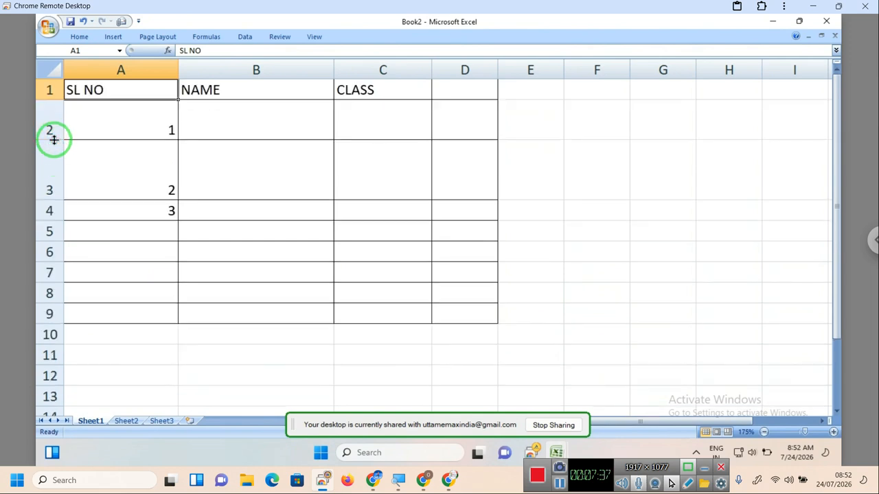
{"action": "double_click", "coordinate": [55, 137]}
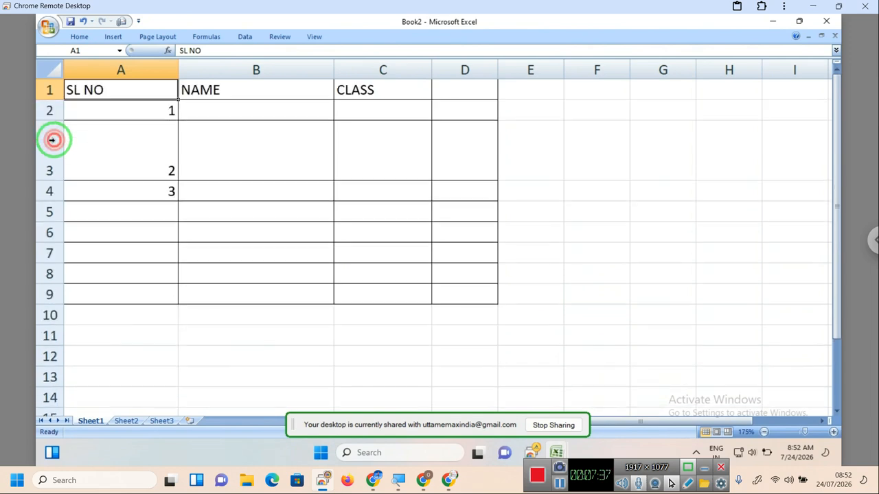
{"action": "double_click", "coordinate": [54, 181]}
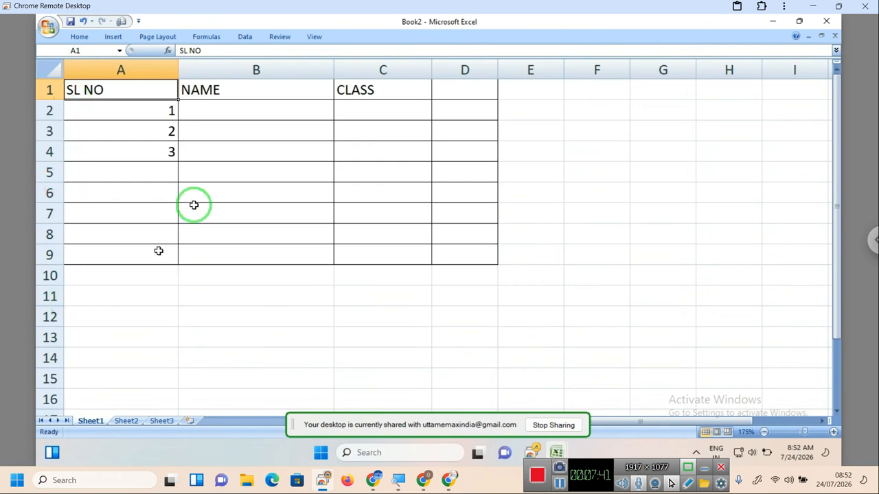
{"action": "double_click", "coordinate": [178, 70]}
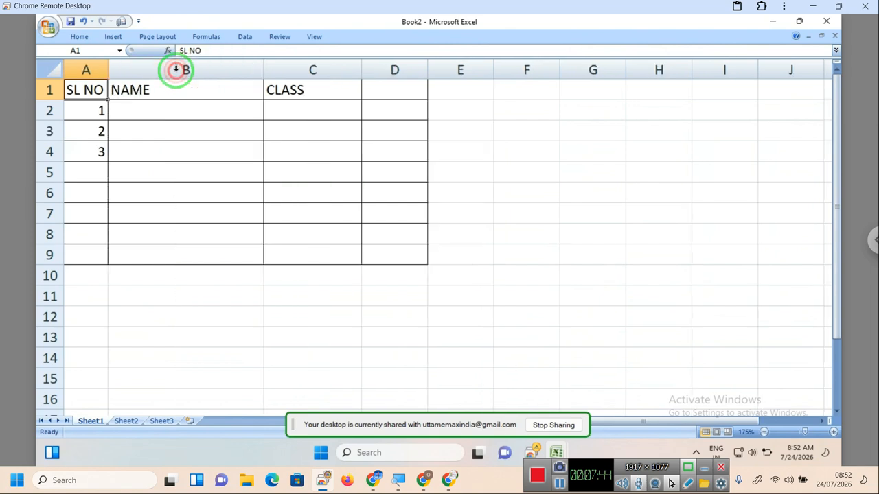
{"action": "double_click", "coordinate": [263, 70]}
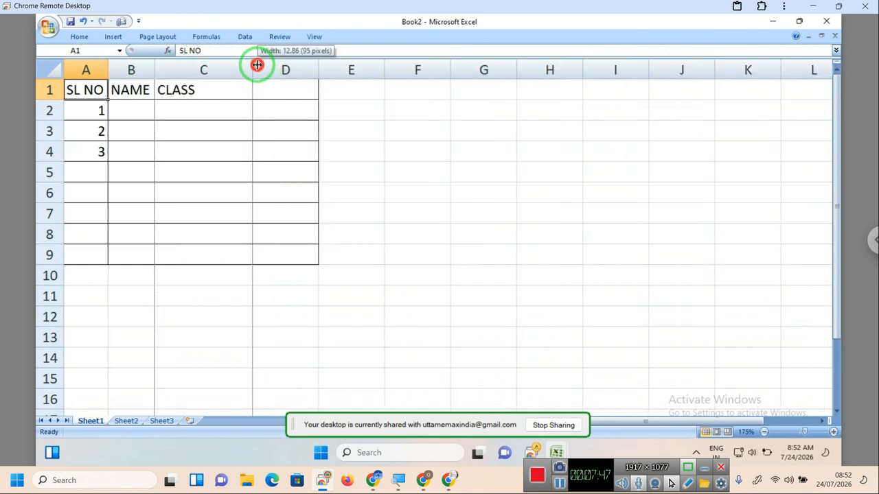
{"action": "double_click", "coordinate": [253, 69]}
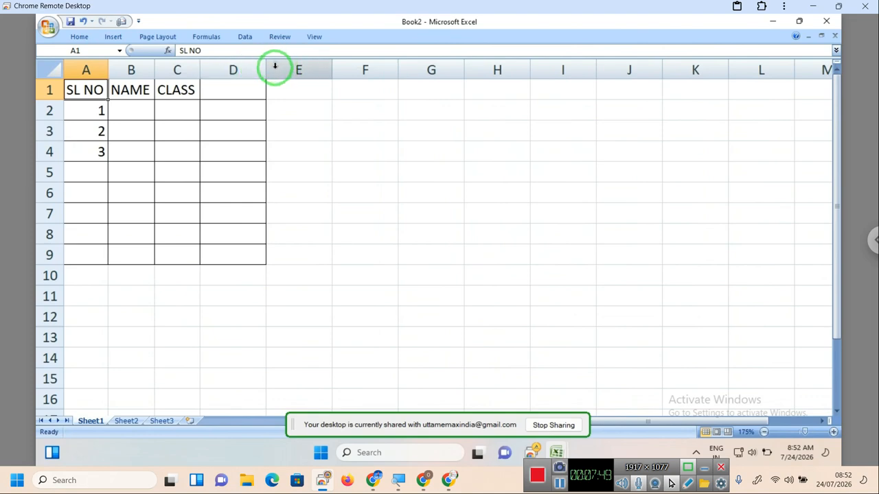
{"action": "double_click", "coordinate": [270, 69]}
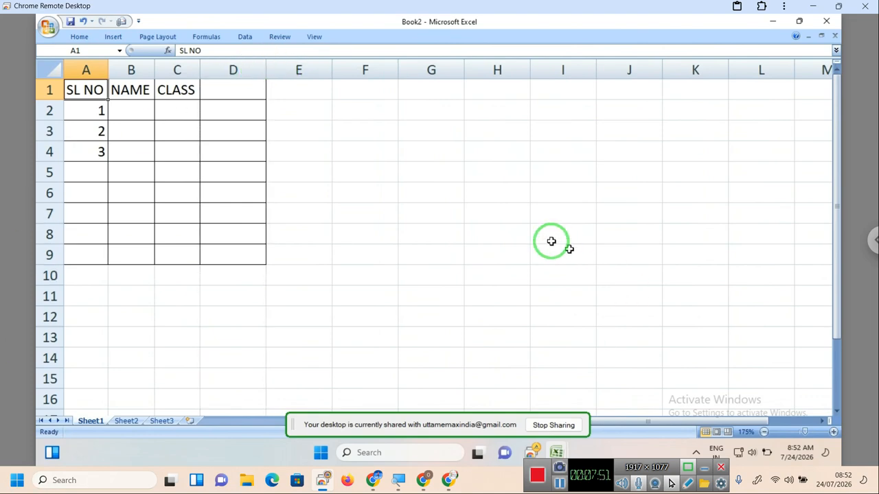
{"action": "left_click", "coordinate": [136, 113]}
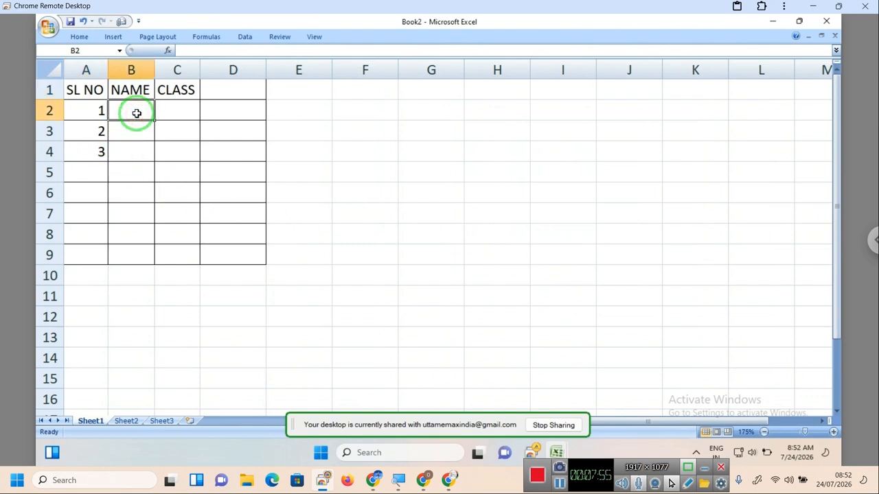
- Type the three student names into B2, B3 and B4
{"action": "type", "text": "MOHAN DAS"}
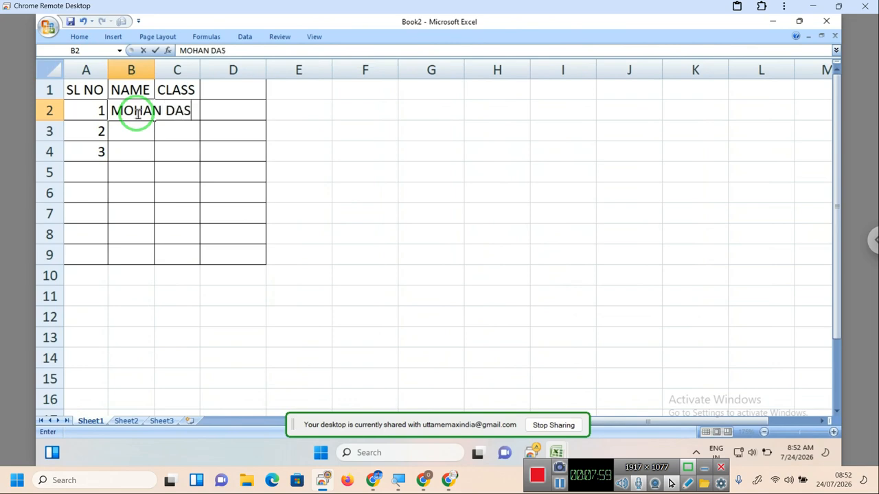
{"action": "key", "text": "Return"}
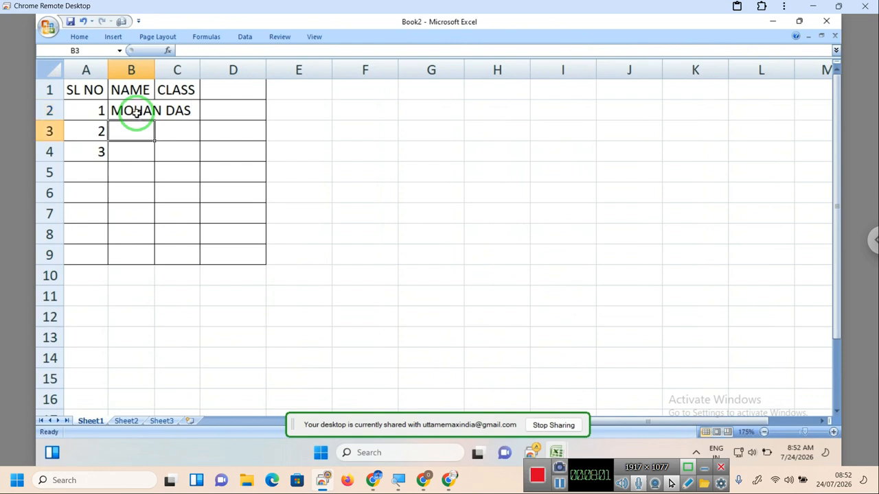
{"action": "type", "text": "SO"}
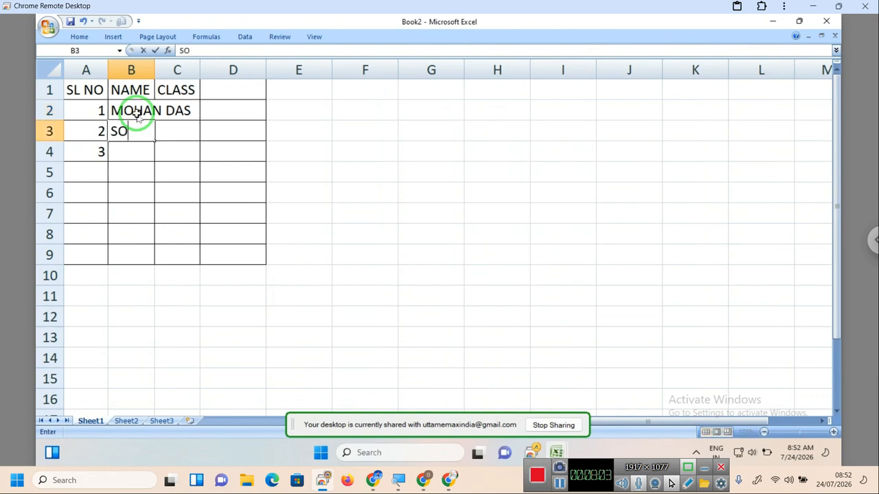
{"action": "type", "text": "HAN KUMAR"}
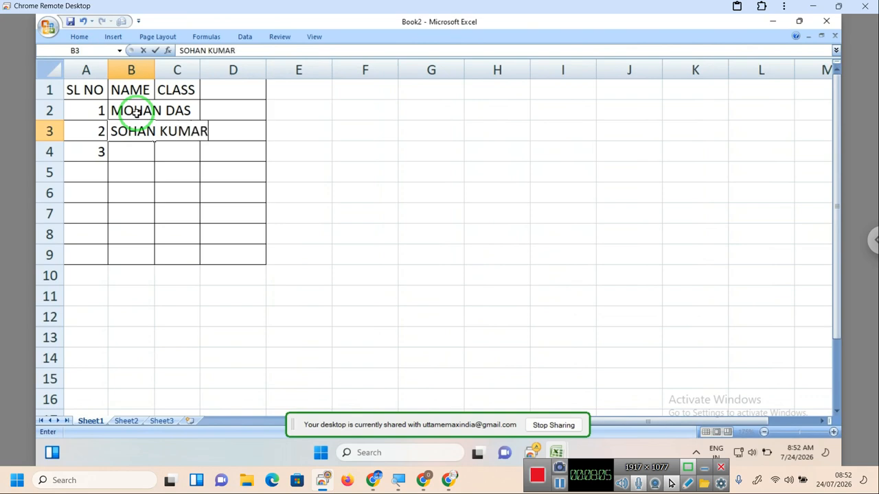
{"action": "key", "text": "Return"}
{"action": "type", "text": "RAJU KUMAR"}
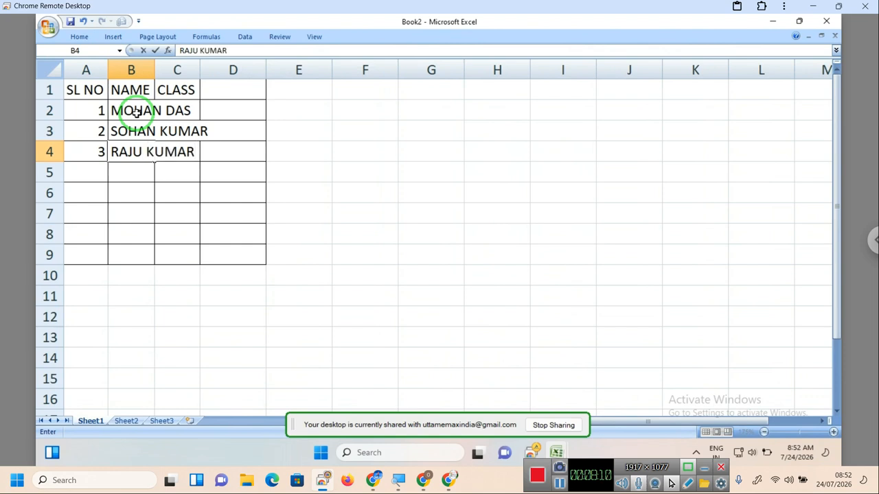
{"action": "key", "text": "Return"}
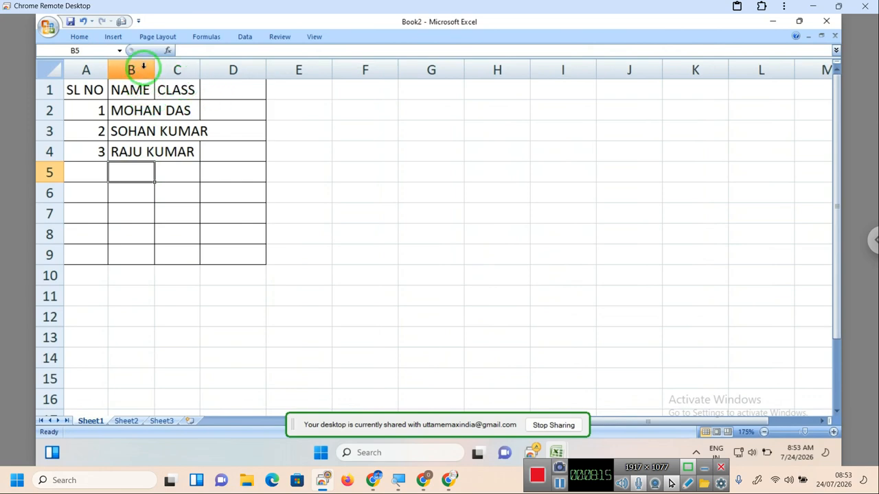
- AutoFit column B to the longest student name and select serial numbers A2:A4
{"action": "double_click", "coordinate": [155, 67]}
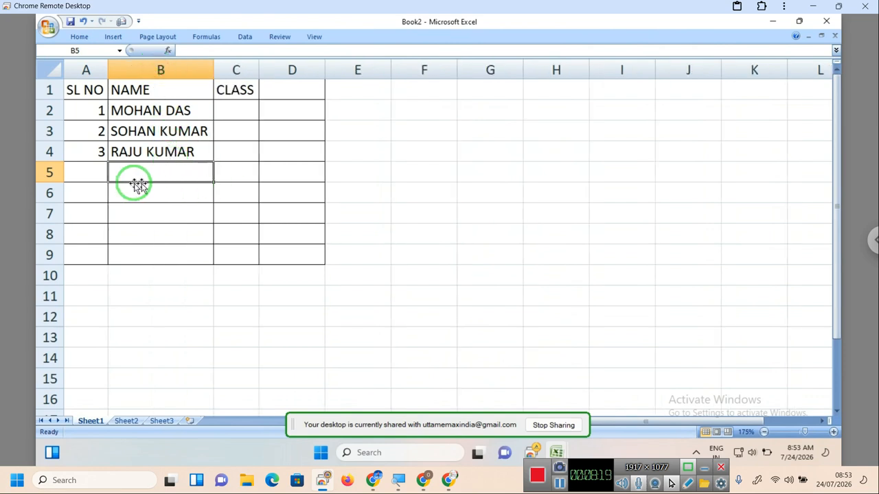
{"action": "left_click", "coordinate": [90, 171]}
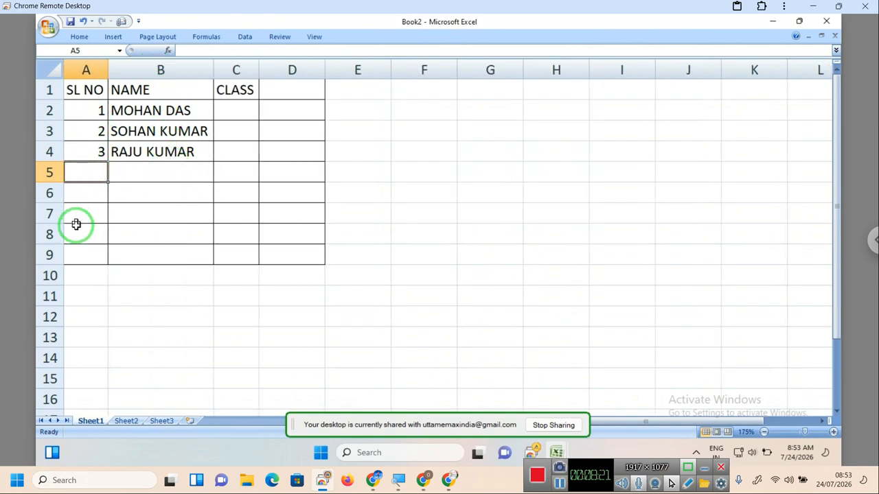
{"action": "left_click_drag", "start_coordinate": [92, 108], "coordinate": [91, 147]}
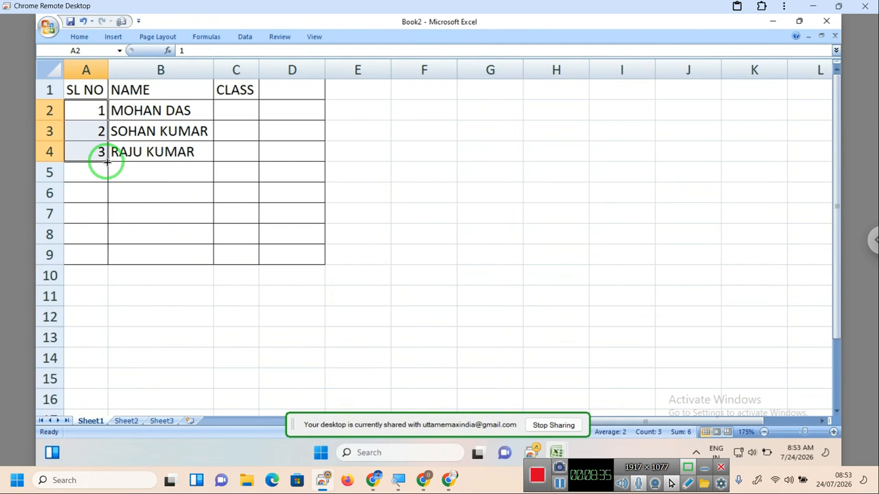
{"action": "scroll", "coordinate": [106, 161], "scroll_direction": "up", "scroll_amount": 4}
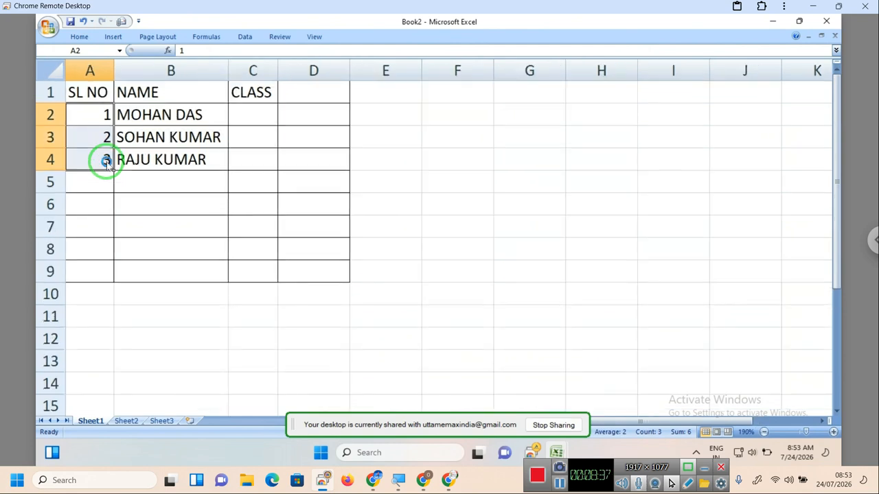
{"action": "scroll", "coordinate": [112, 179], "scroll_direction": "up", "scroll_amount": 5}
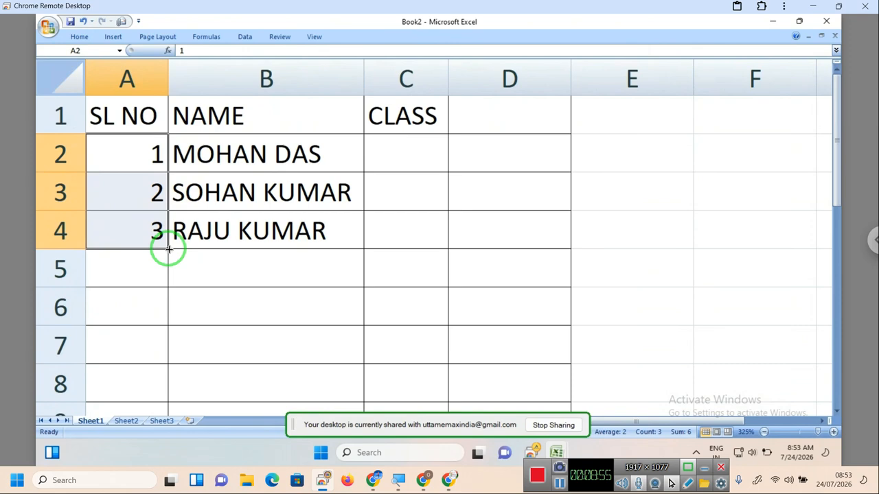
{"action": "scroll", "coordinate": [169, 249], "scroll_direction": "down", "scroll_amount": 6}
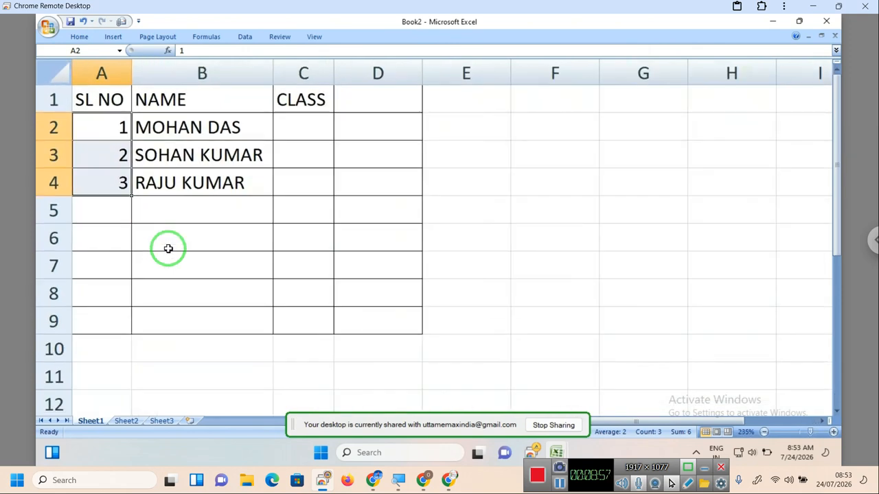
{"action": "left_click_drag", "start_coordinate": [131, 196], "coordinate": [129, 327]}
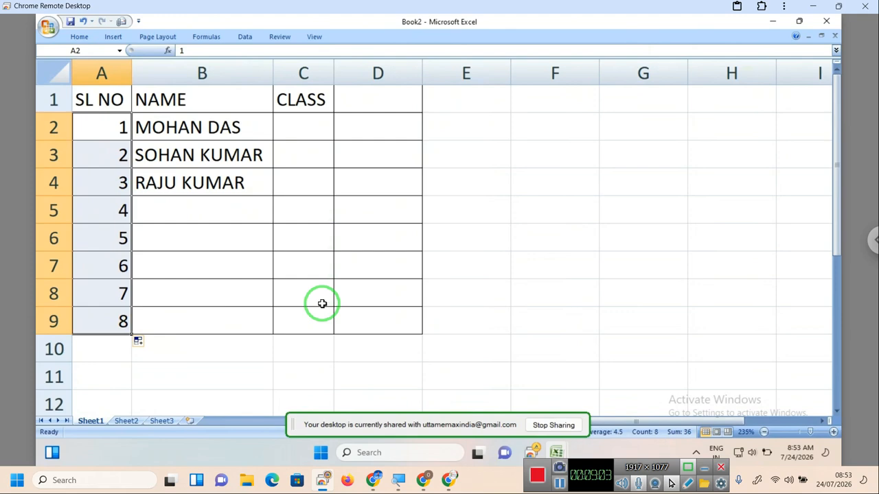
{"action": "left_click", "coordinate": [289, 288]}
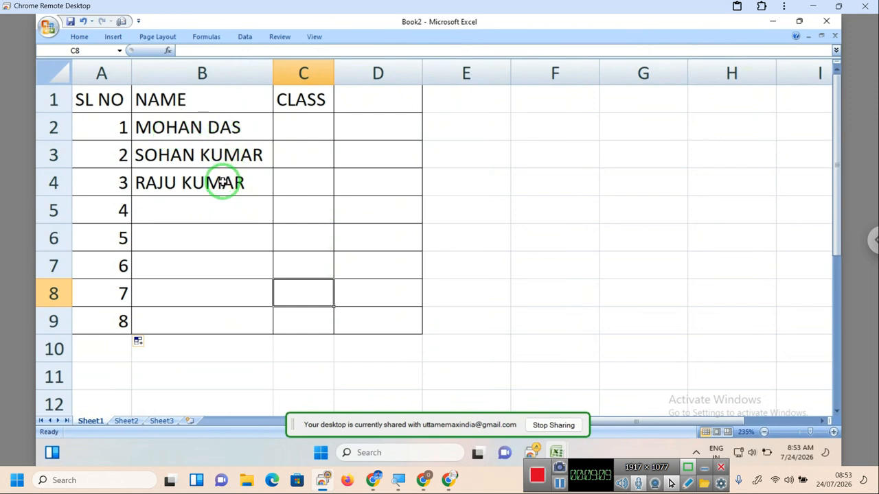
{"action": "left_click", "coordinate": [194, 224]}
{"action": "left_click", "coordinate": [195, 207]}
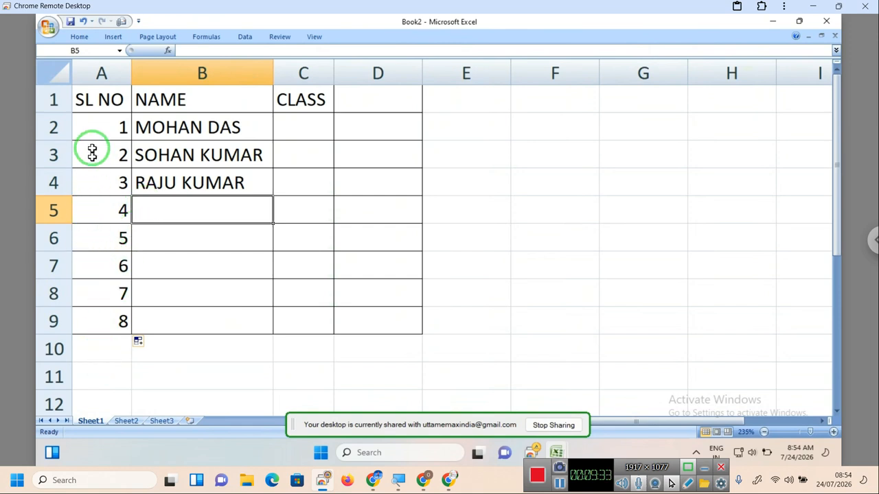
{"action": "left_click", "coordinate": [79, 94]}
{"action": "left_click_drag", "start_coordinate": [130, 99], "coordinate": [393, 337]}
{"action": "left_click", "coordinate": [500, 274]}
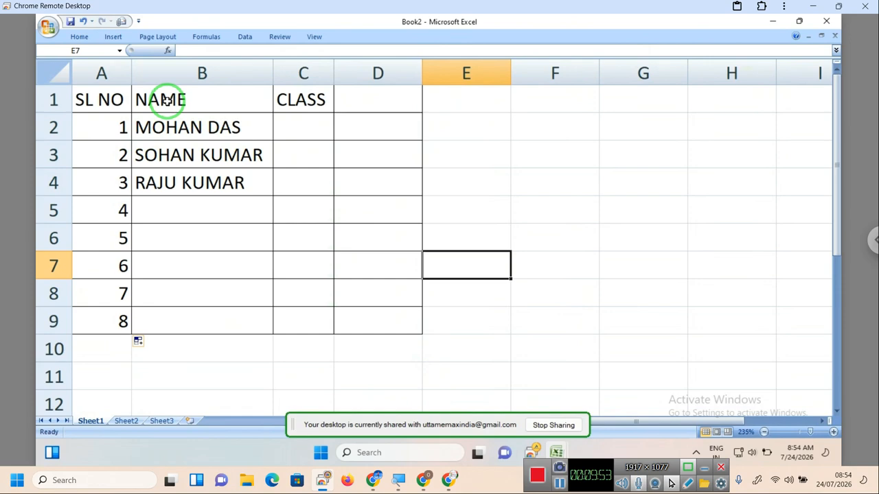
{"action": "left_click_drag", "start_coordinate": [74, 95], "coordinate": [363, 323]}
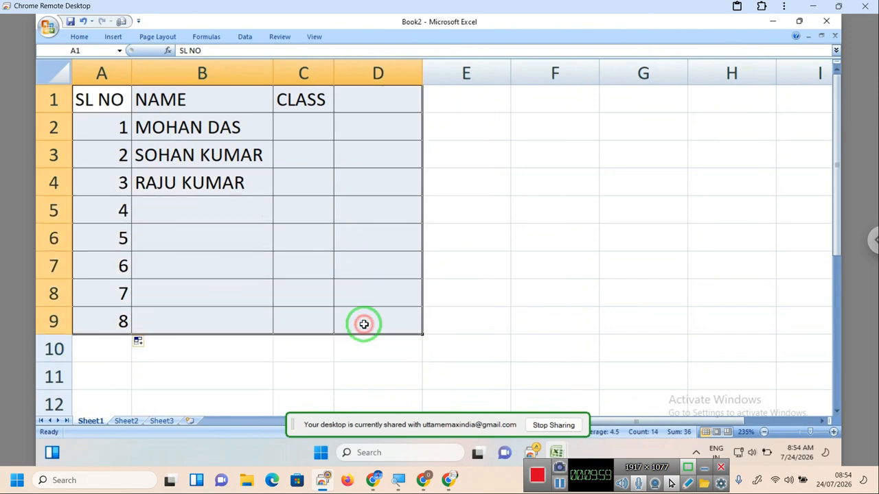
- Center-align the text in the table cells A1:D9 from the Home tab
{"action": "left_click", "coordinate": [79, 38]}
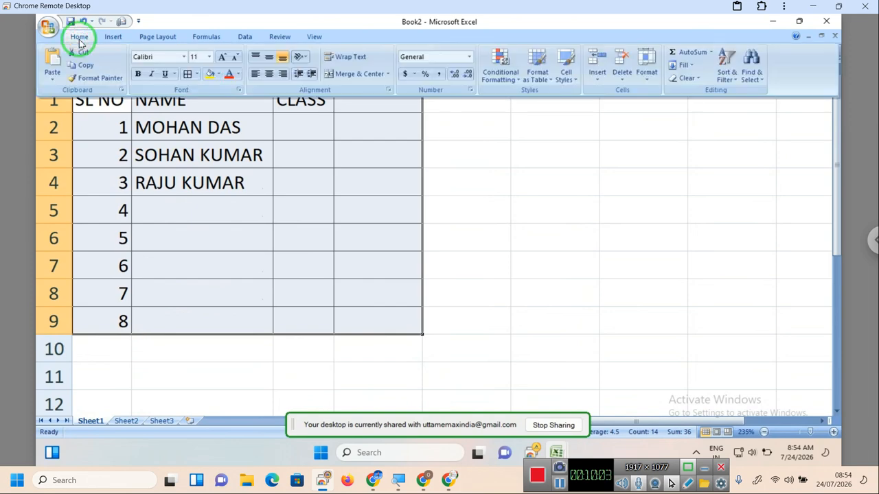
{"action": "left_click", "coordinate": [269, 74]}
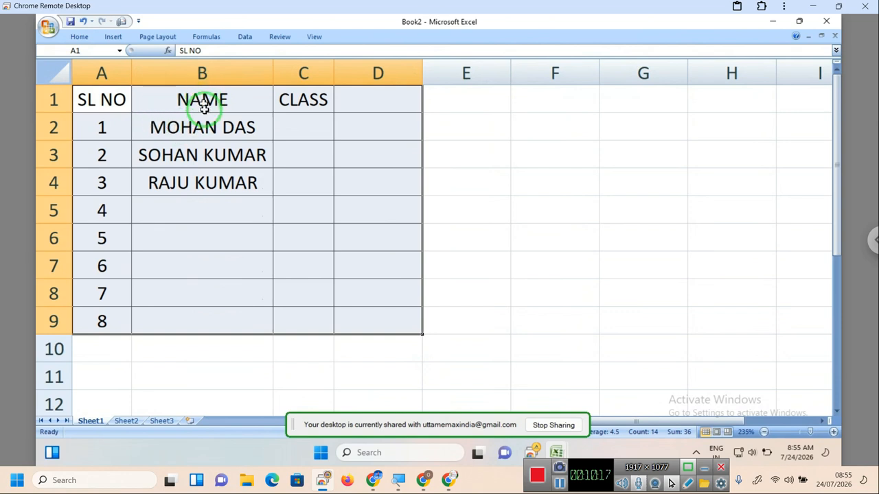
{"action": "left_click", "coordinate": [79, 38]}
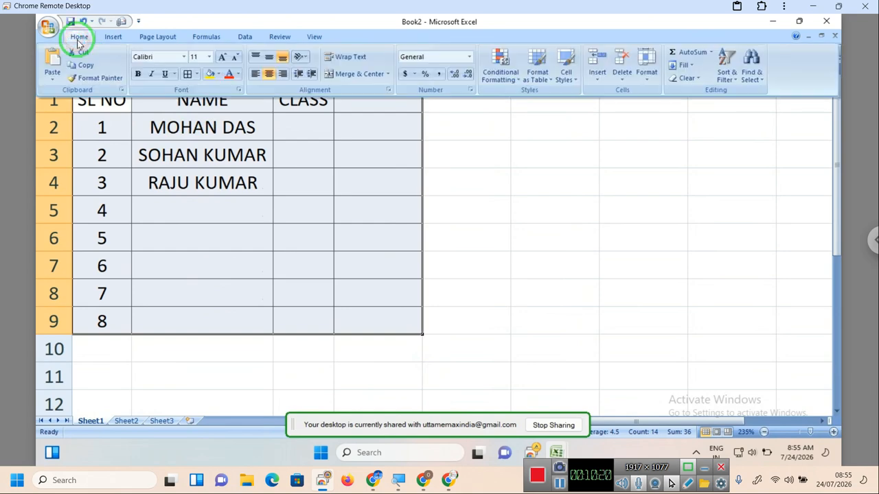
{"action": "left_click", "coordinate": [268, 57]}
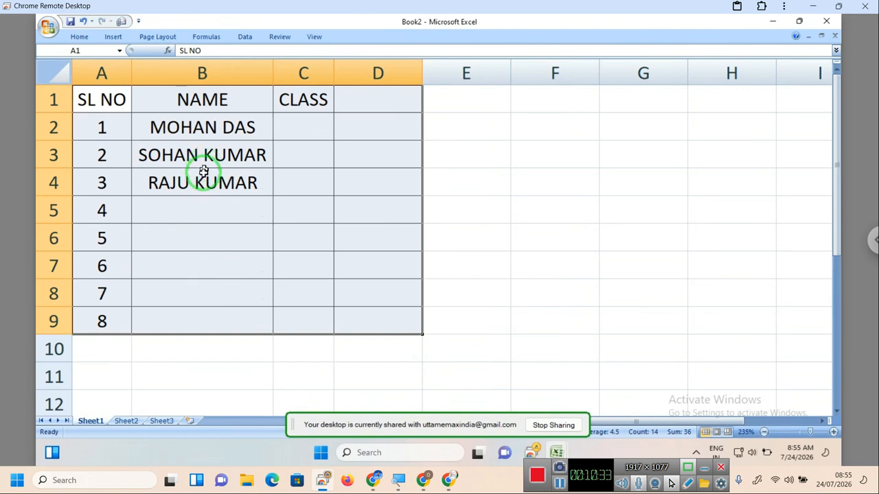
{"action": "left_click", "coordinate": [219, 236]}
- Enter five more student names in B5:B9, accepting AutoComplete for the last two
{"action": "left_click", "coordinate": [198, 210]}
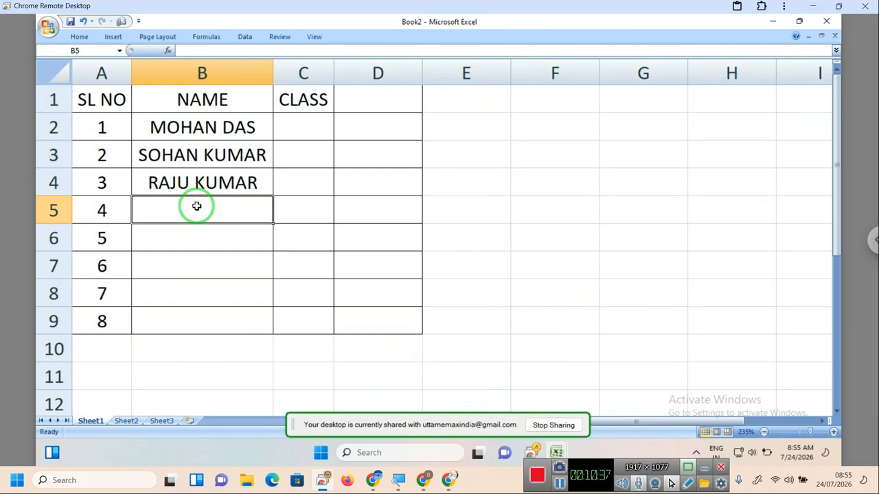
{"action": "type", "text": "RANI"}
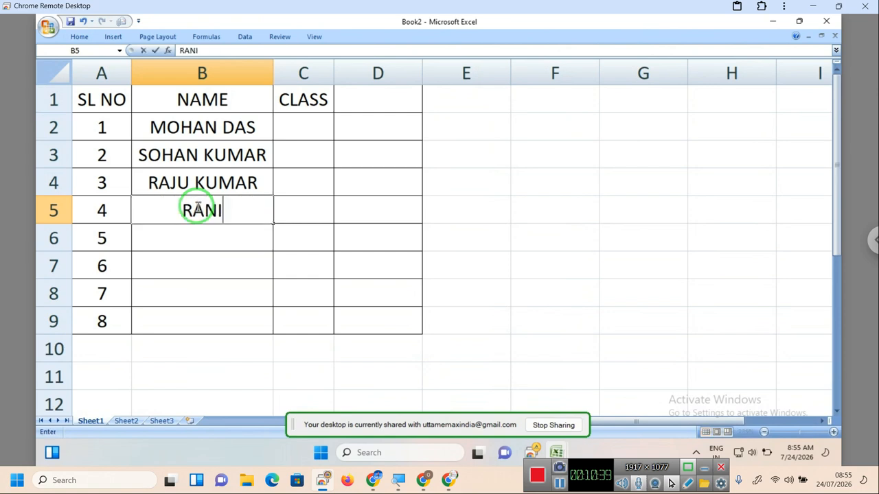
{"action": "type", "text": " KUMAR"}
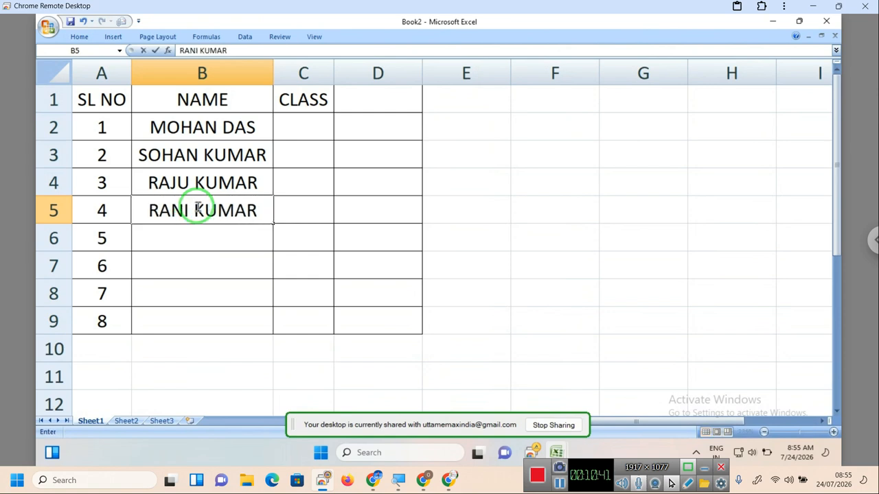
{"action": "type", "text": "I"}
{"action": "key", "text": "Return"}
{"action": "type", "text": "GI"}
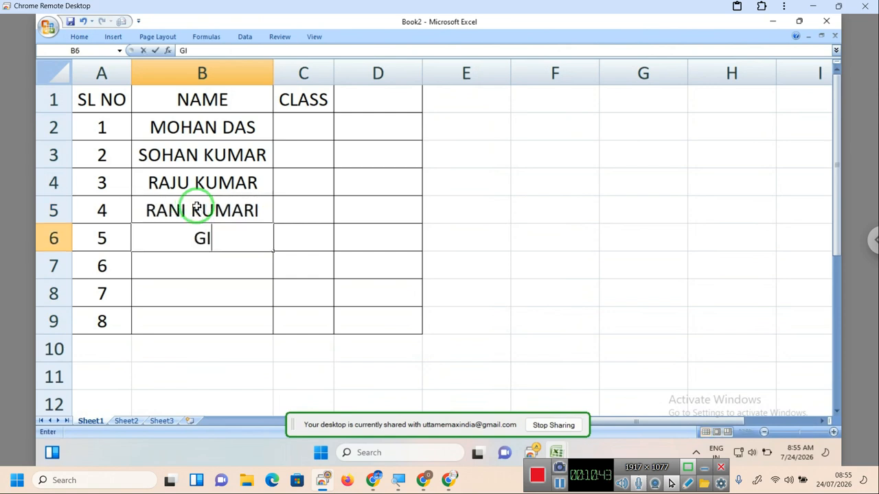
{"action": "type", "text": "TA KUMARI"}
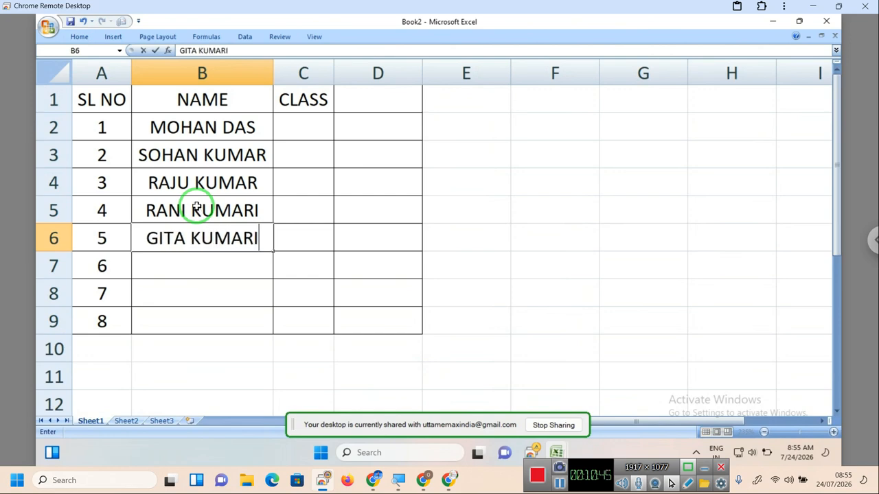
{"action": "key", "text": "Return"}
{"action": "type", "text": "SI"}
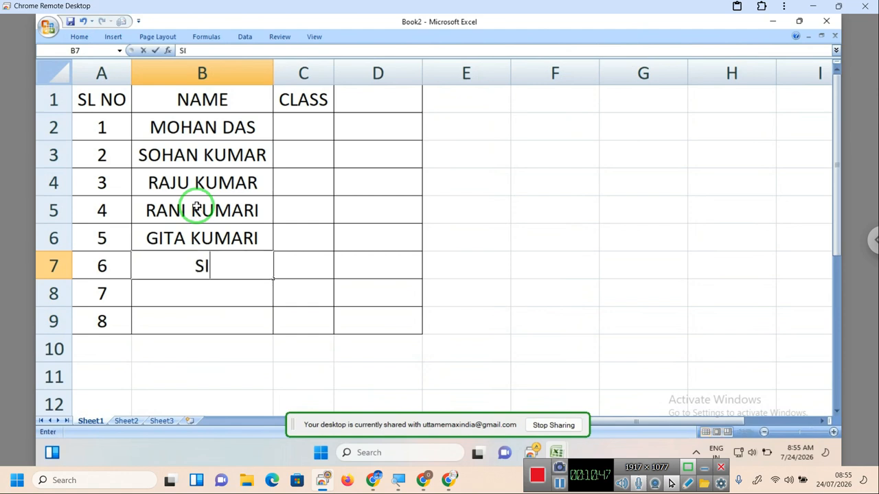
{"action": "type", "text": "TA KUMARI"}
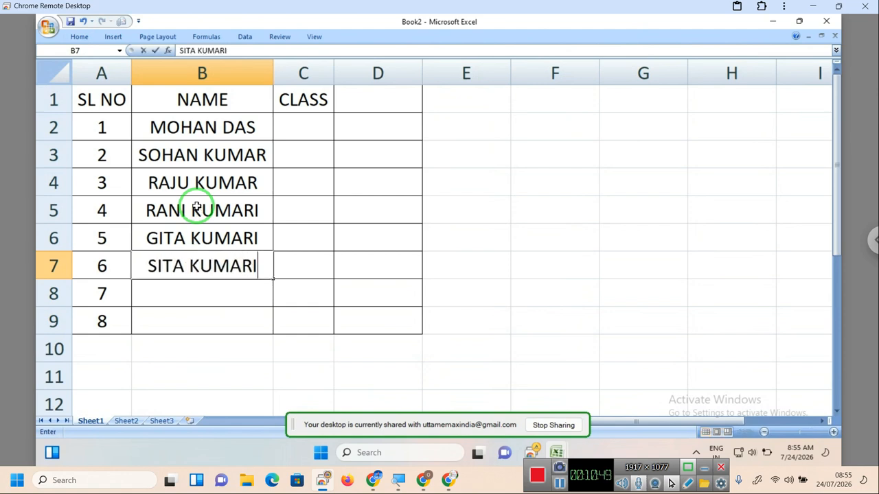
{"action": "key", "text": "Return"}
{"action": "type", "text": "RAJU"}
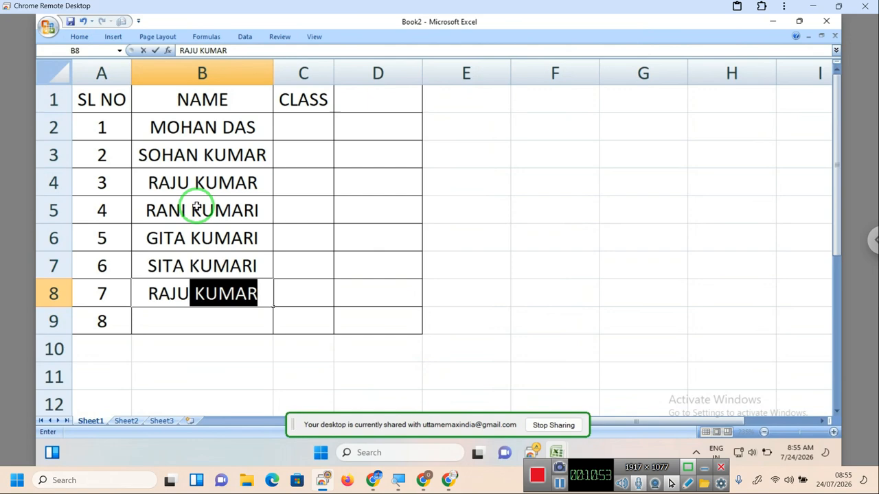
{"action": "key", "text": "Return"}
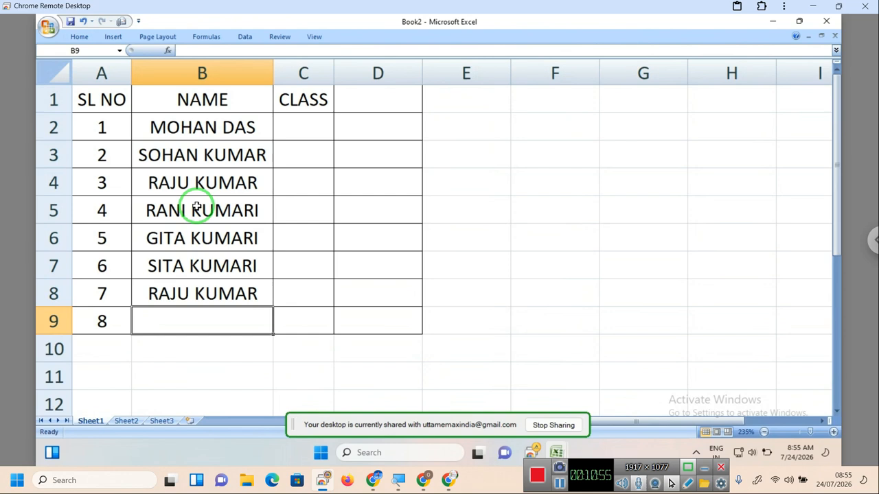
{"action": "type", "text": "MOHAN DAS"}
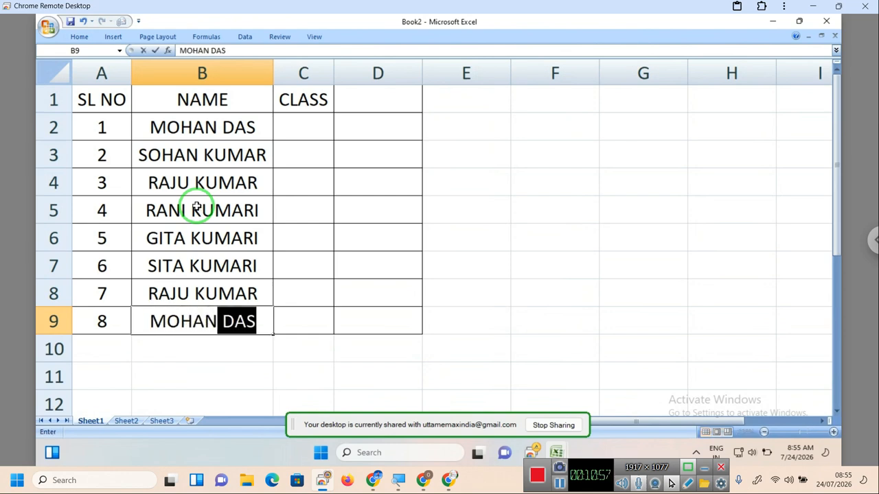
{"action": "key", "text": "Tab"}
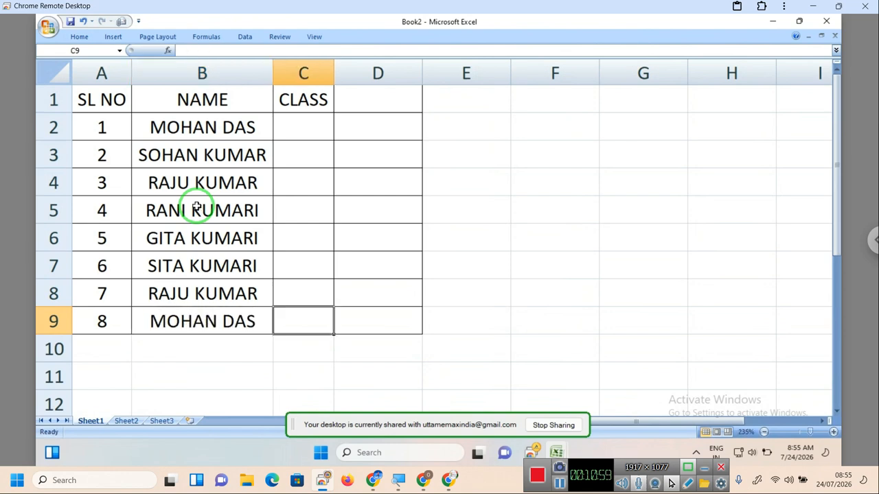
- Enter classes 1, 2, 1, 2 in C2:C5
{"action": "left_click", "coordinate": [302, 125]}
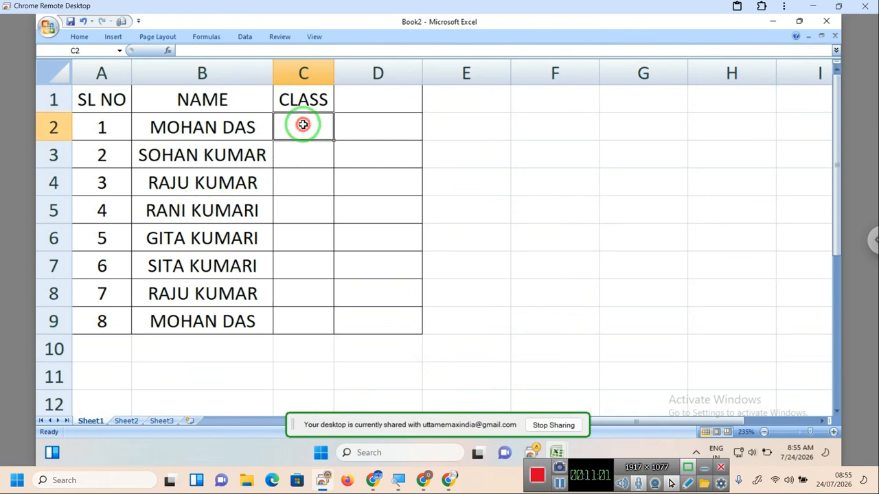
{"action": "type", "text": "1"}
{"action": "key", "text": "Return"}
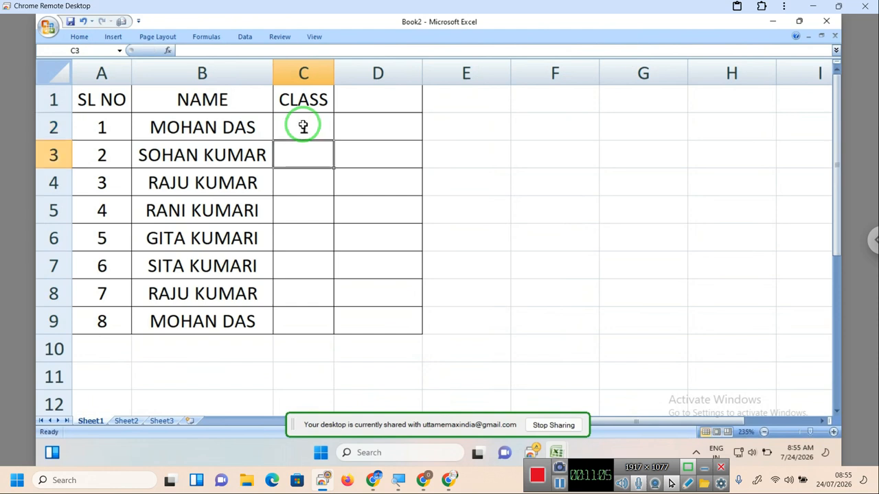
{"action": "type", "text": "2"}
{"action": "key", "text": "Return"}
{"action": "type", "text": "1"}
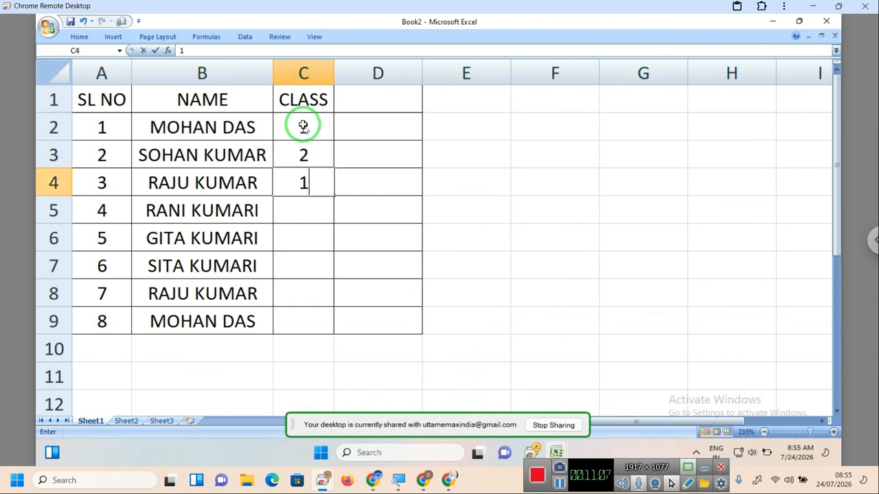
{"action": "key", "text": "Return"}
{"action": "type", "text": "2"}
{"action": "key", "text": "Return"}
- Enter classes 5, 7, 4, 6 in C6:C9
{"action": "type", "text": "5"}
{"action": "key", "text": "Return"}
{"action": "type", "text": "7"}
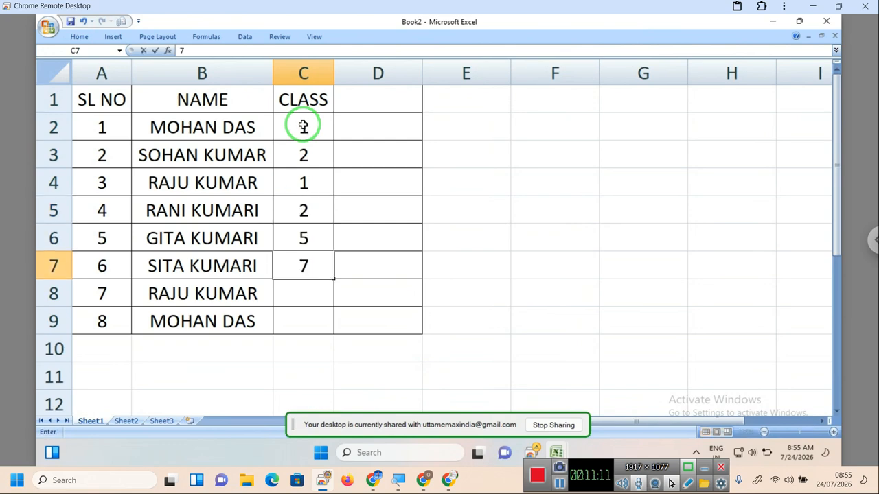
{"action": "key", "text": "Return"}
{"action": "type", "text": "4"}
{"action": "key", "text": "Return"}
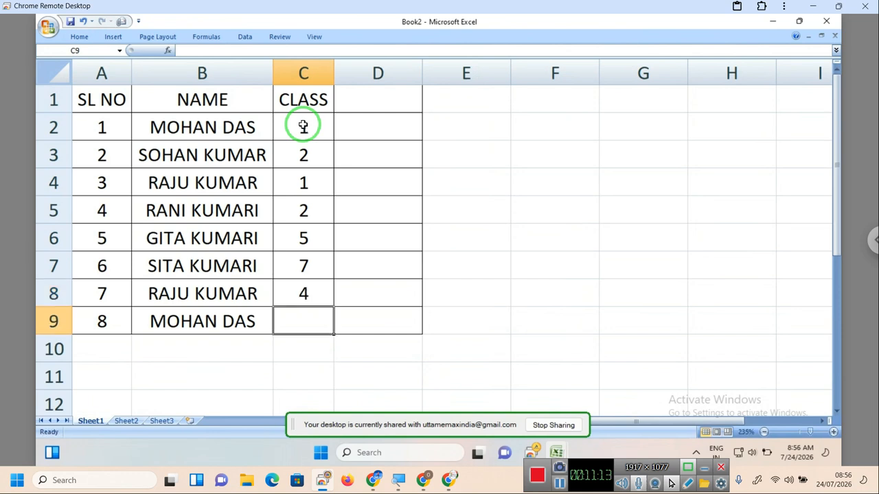
{"action": "type", "text": "6"}
{"action": "left_click", "coordinate": [437, 175]}
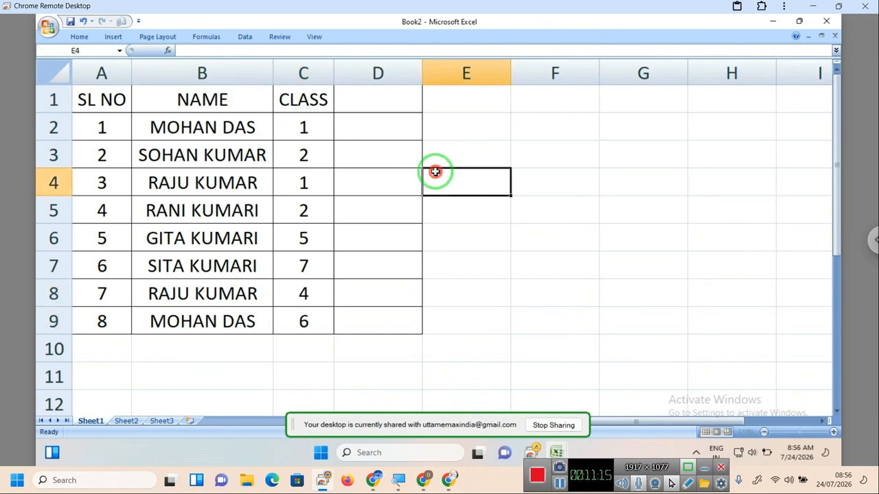
{"action": "left_click", "coordinate": [401, 287]}
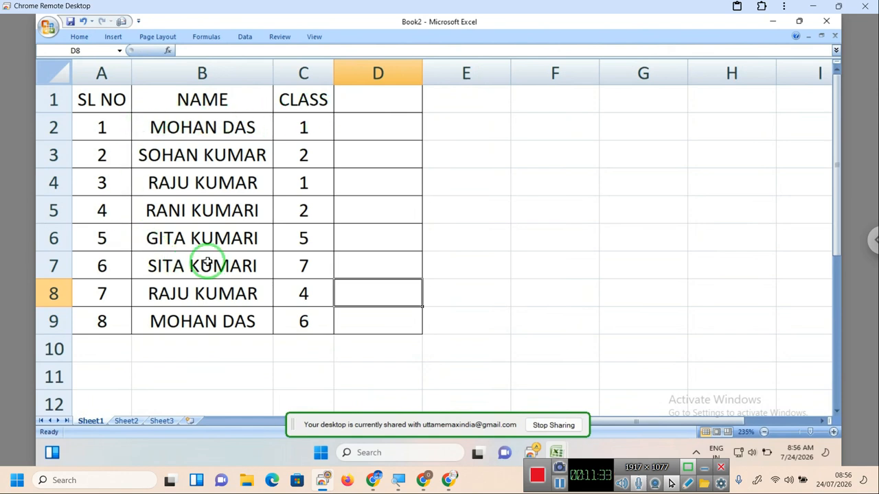
{"action": "left_click_drag", "start_coordinate": [333, 73], "coordinate": [333, 74]}
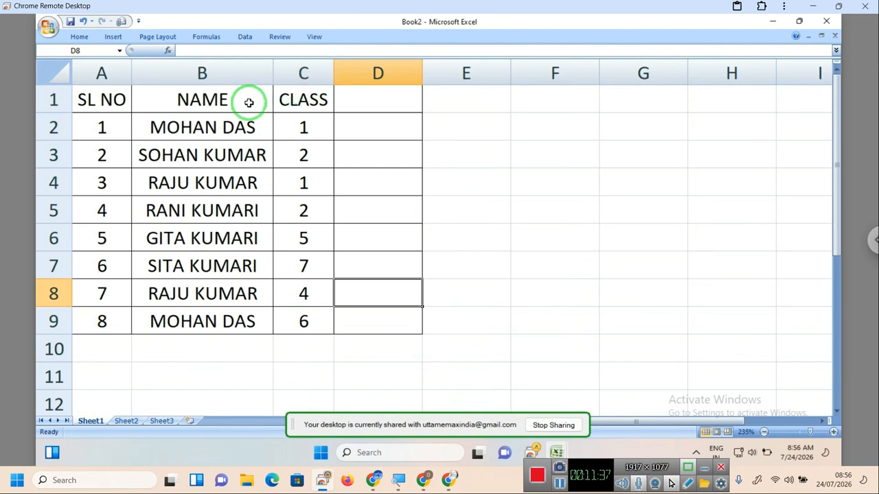
{"action": "left_click_drag", "start_coordinate": [269, 74], "coordinate": [257, 73]}
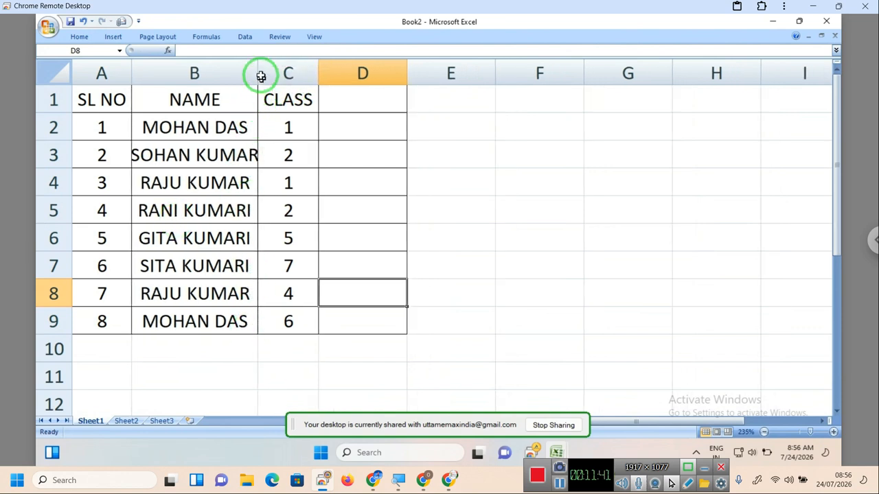
{"action": "double_click", "coordinate": [260, 72]}
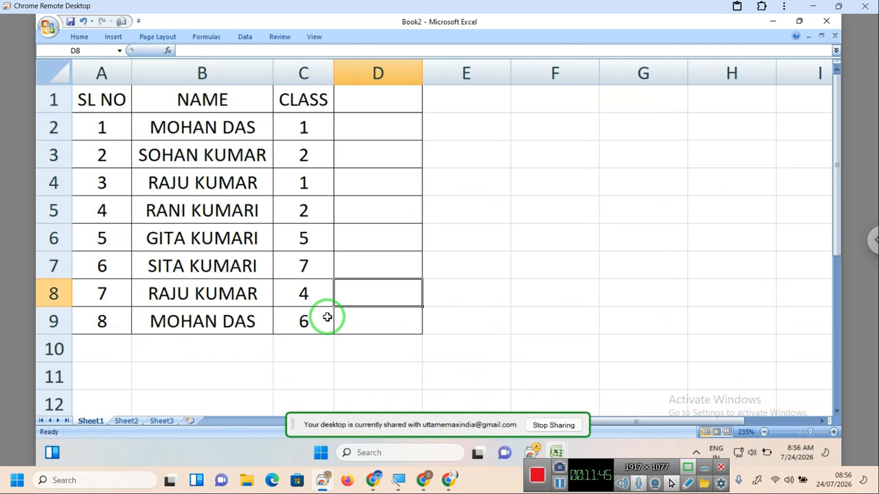
{"action": "left_click", "coordinate": [387, 101]}
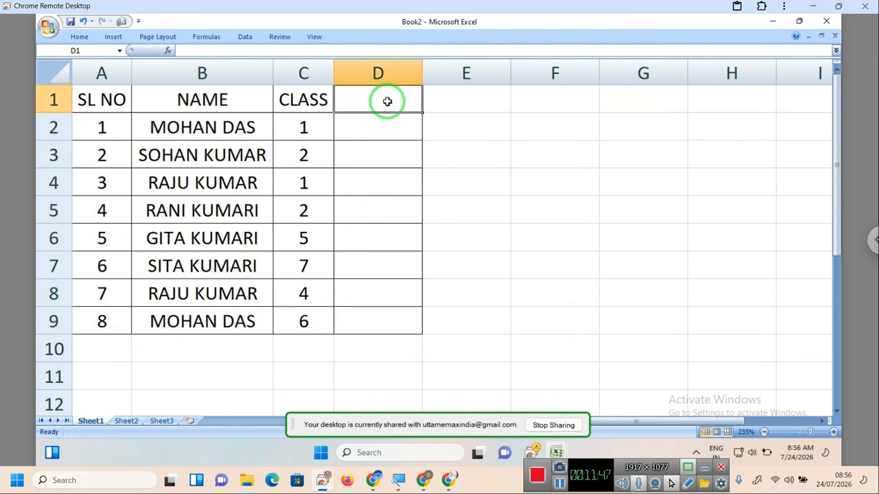
- Complete the MATH heading in D1
{"action": "type", "text": "MA"}
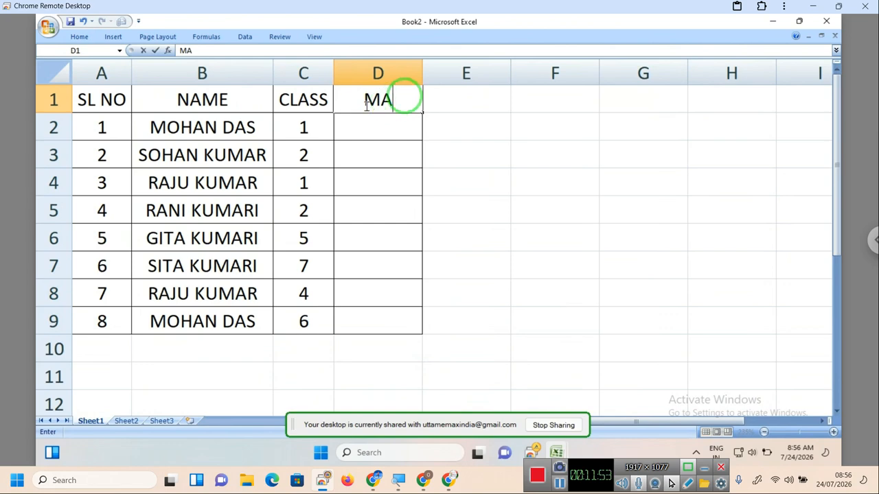
{"action": "left_click", "coordinate": [398, 99]}
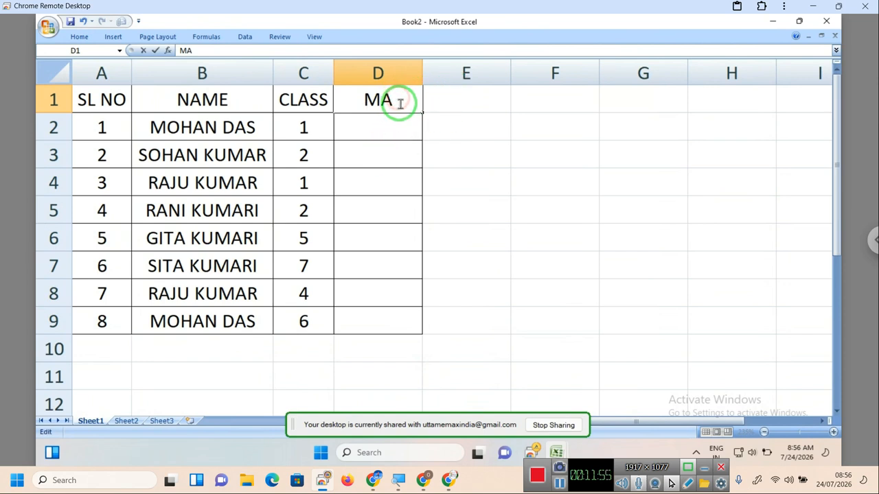
{"action": "type", "text": "T"}
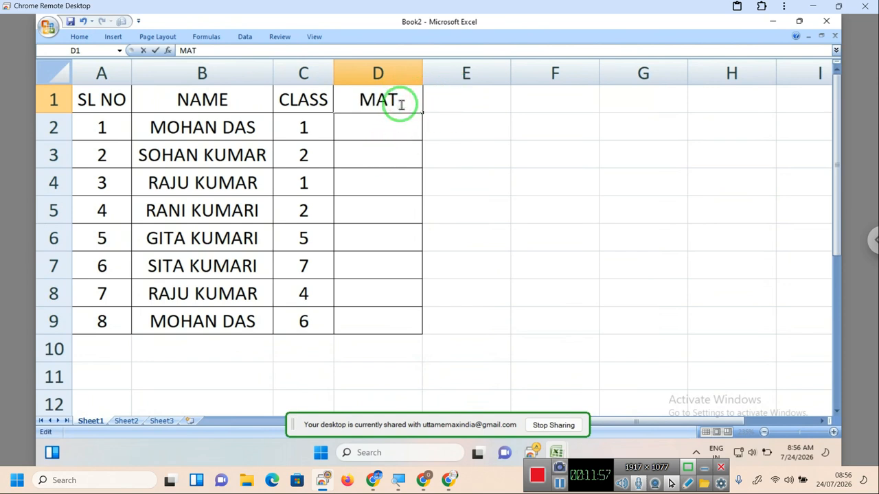
{"action": "type", "text": "H"}
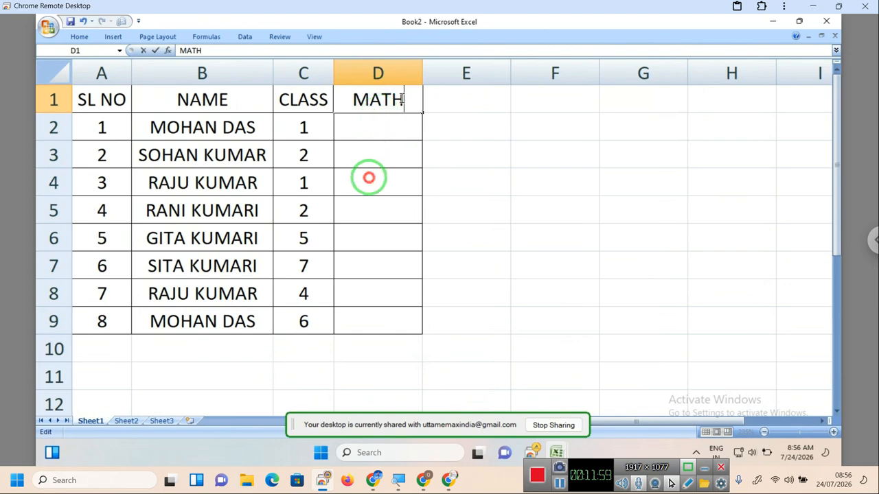
{"action": "key", "text": "Return"}
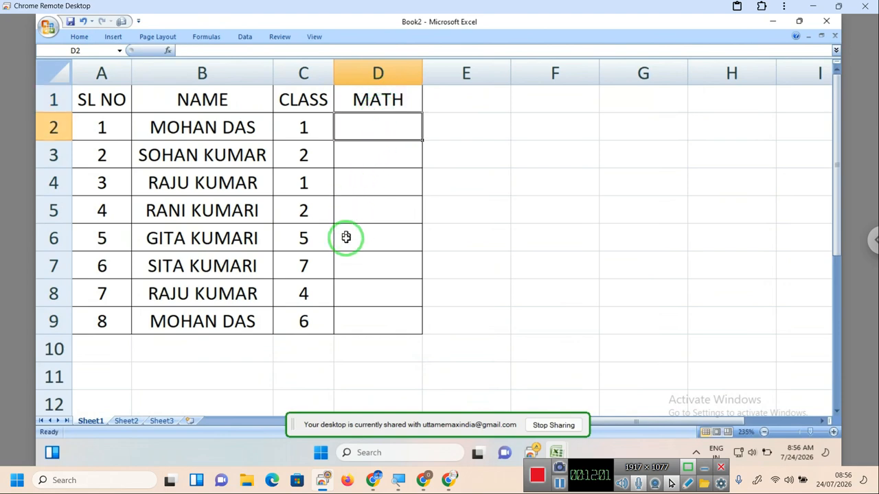
- Enter math marks 50, 40, 50, 60 in D2:D5
{"action": "type", "text": "50"}
{"action": "key", "text": "Return"}
{"action": "type", "text": "40"}
{"action": "key", "text": "Return"}
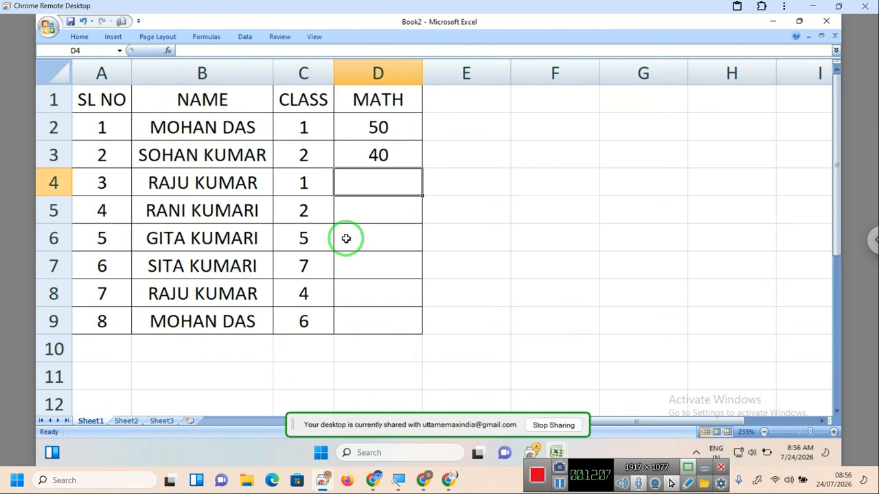
{"action": "type", "text": "50"}
{"action": "key", "text": "Return"}
{"action": "type", "text": "60"}
{"action": "key", "text": "Return"}
- Enter math marks 45, 80, 50, 70 in D6:D9
{"action": "type", "text": "45"}
{"action": "key", "text": "Return"}
{"action": "type", "text": "80"}
{"action": "key", "text": "Return"}
{"action": "type", "text": "50"}
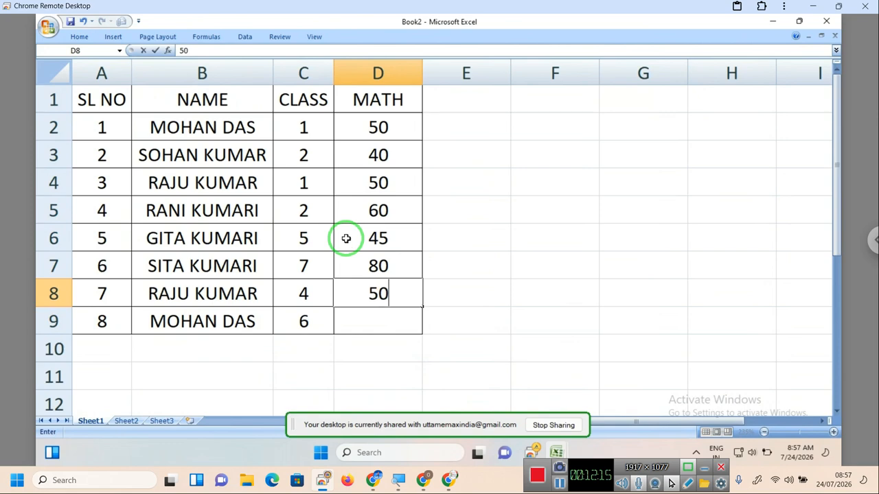
{"action": "key", "text": "Return"}
{"action": "type", "text": "70"}
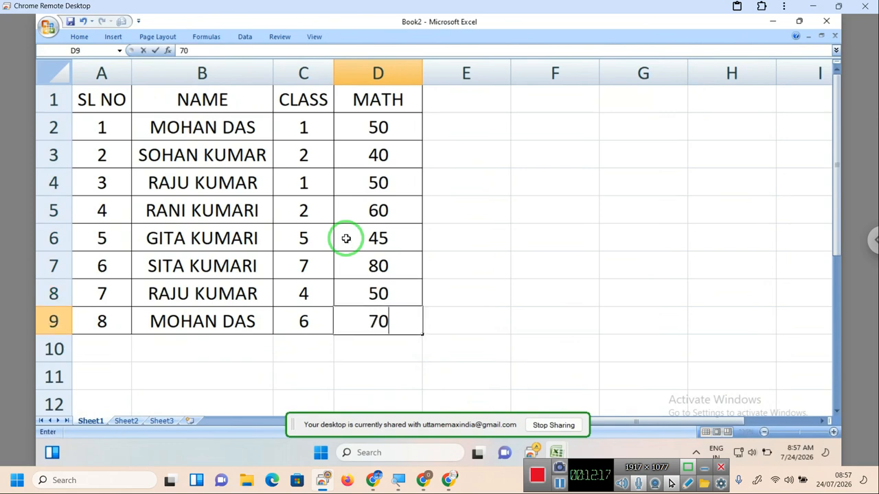
{"action": "key", "text": "Return"}
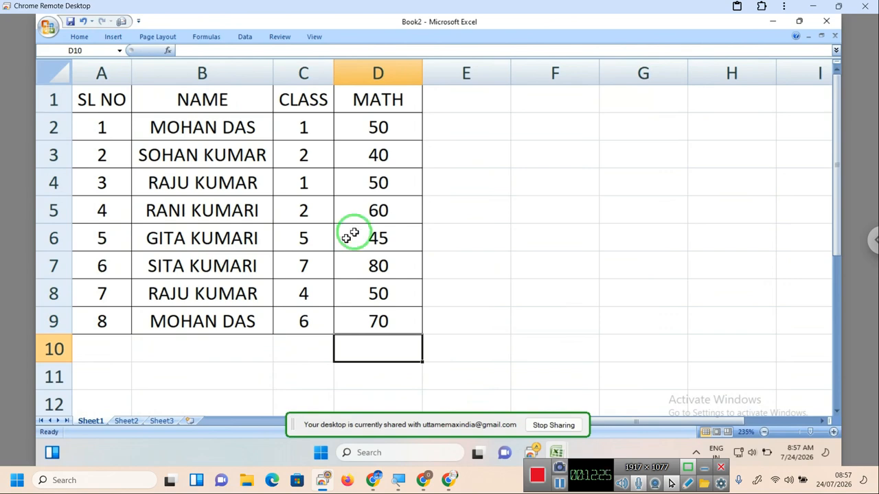
- Enter the heading HINDI in E1
{"action": "left_click", "coordinate": [443, 103]}
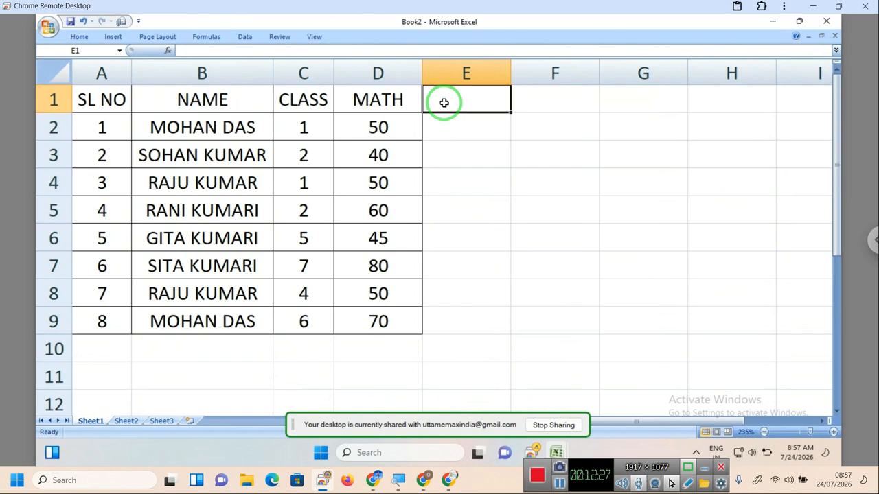
{"action": "type", "text": "HINDI"}
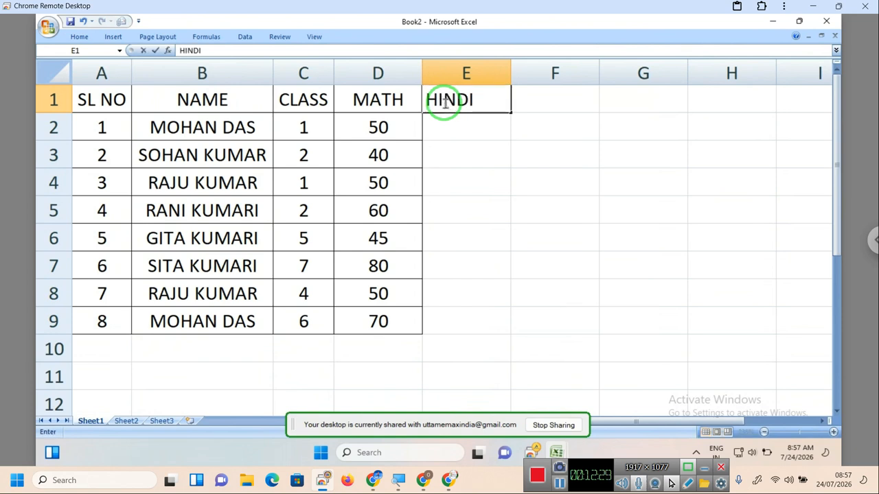
{"action": "left_click", "coordinate": [490, 179]}
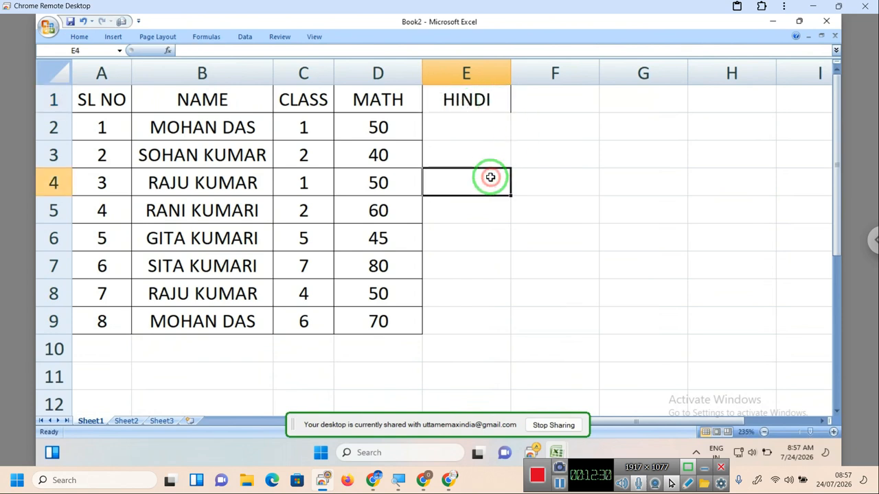
- Enter Hindi marks 30, 50, 80, 90 in E2:E5
{"action": "left_click", "coordinate": [493, 120]}
{"action": "type", "text": "30"}
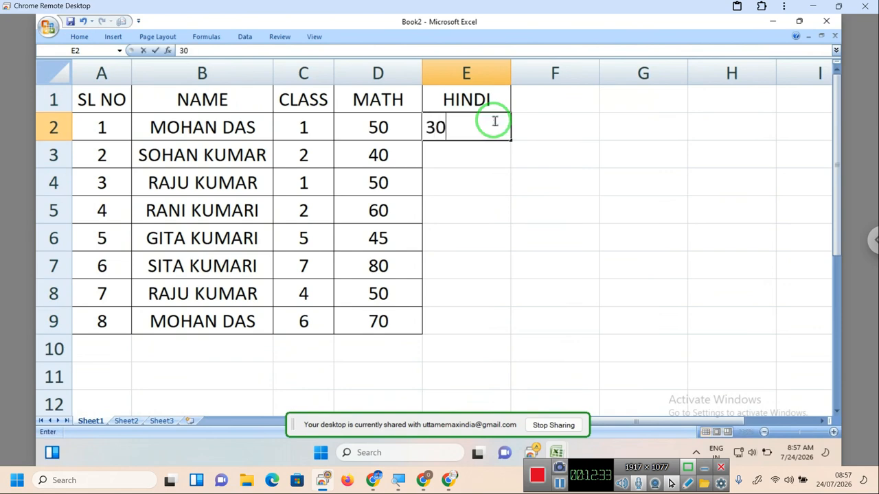
{"action": "key", "text": "Return"}
{"action": "type", "text": "50"}
{"action": "key", "text": "Return"}
{"action": "type", "text": "80"}
{"action": "key", "text": "Return"}
{"action": "type", "text": "90"}
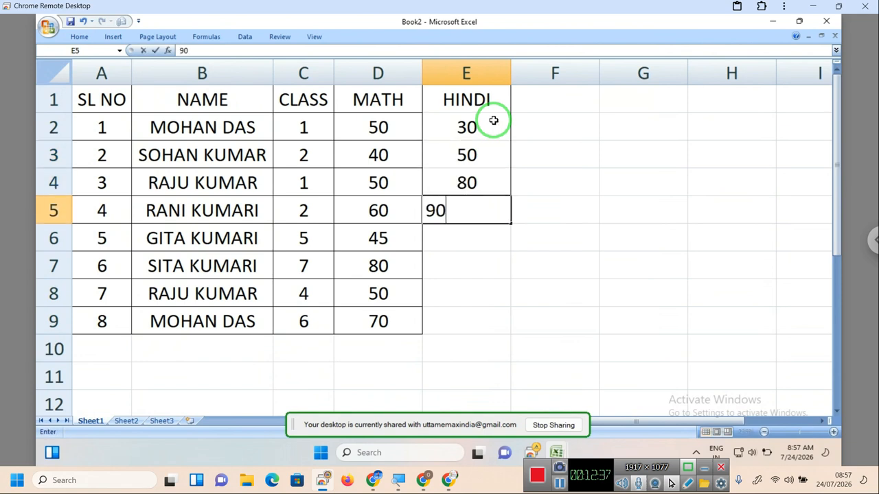
{"action": "key", "text": "Return"}
- Enter Hindi marks 40, 50, 40, 50 in E6:E9
{"action": "type", "text": "40"}
{"action": "key", "text": "Return"}
{"action": "type", "text": "50"}
{"action": "key", "text": "Return"}
{"action": "type", "text": "40"}
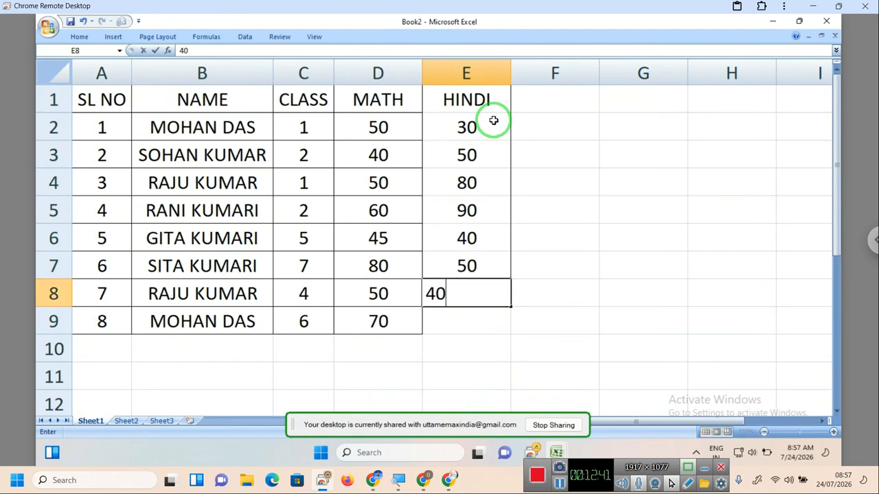
{"action": "key", "text": "Return"}
{"action": "type", "text": "50"}
{"action": "key", "text": "Return"}
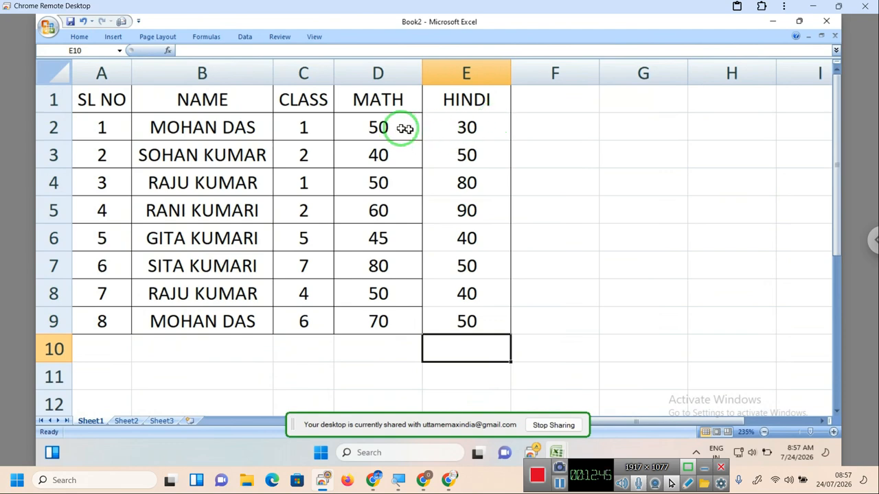
- Enter the heading TOTAL in F1
{"action": "left_click", "coordinate": [557, 131]}
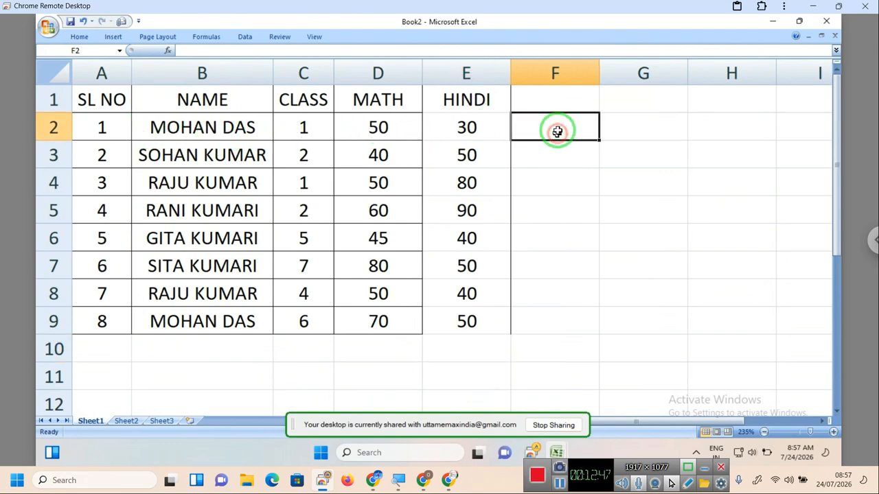
{"action": "left_click", "coordinate": [559, 101]}
{"action": "type", "text": "TOTAL"}
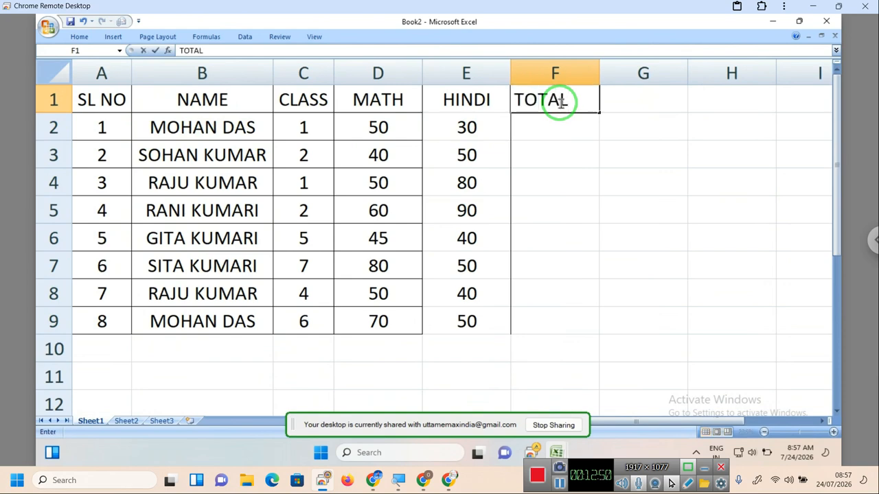
{"action": "key", "text": "Return"}
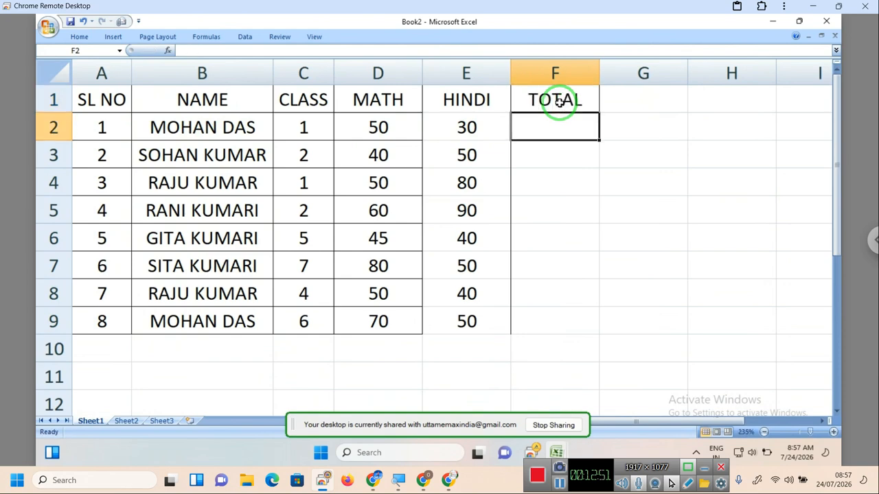
{"action": "left_click", "coordinate": [579, 190]}
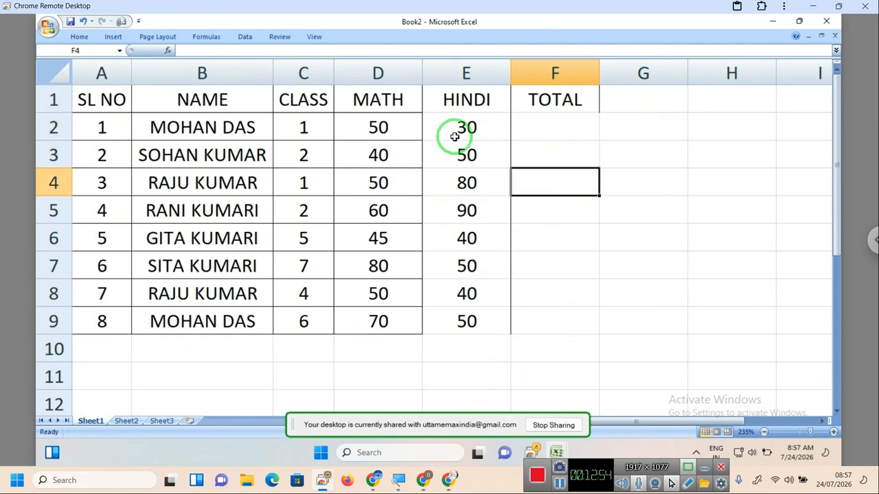
- Write the formula =E2+D2 in F2 to total the first student's marks
{"action": "left_click", "coordinate": [544, 129]}
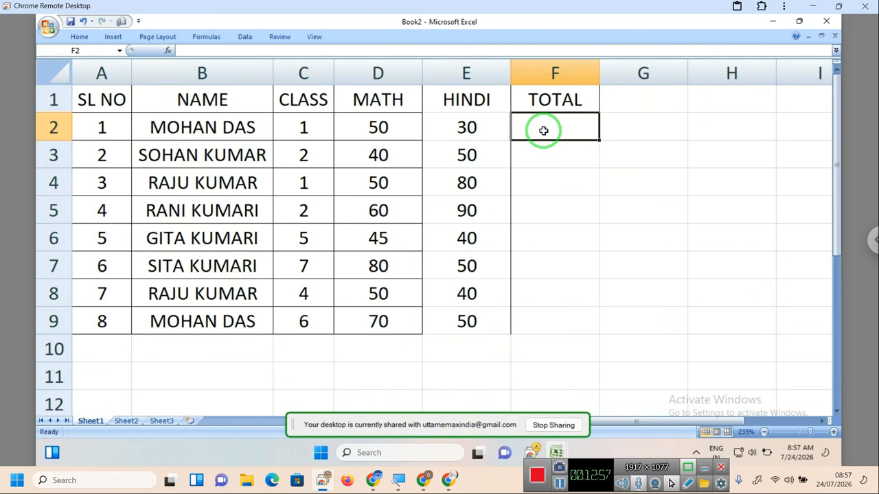
{"action": "type", "text": "="}
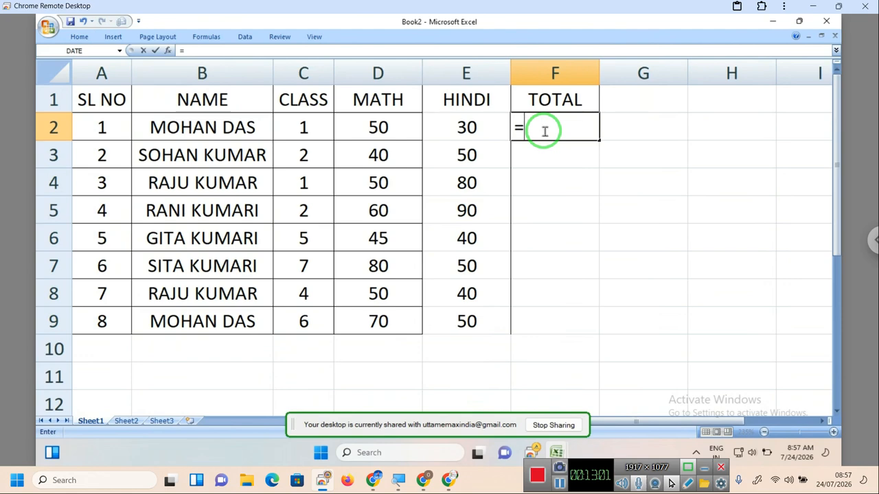
{"action": "left_click", "coordinate": [457, 129]}
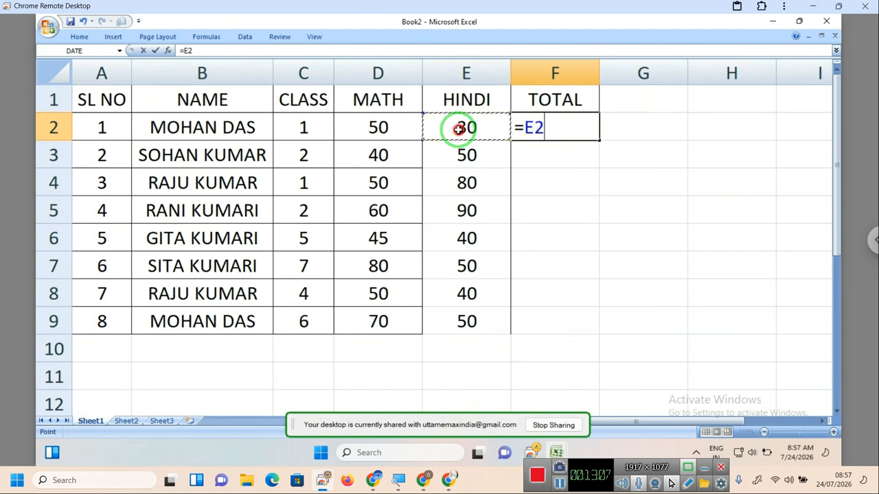
{"action": "type", "text": "+"}
{"action": "left_click", "coordinate": [389, 134]}
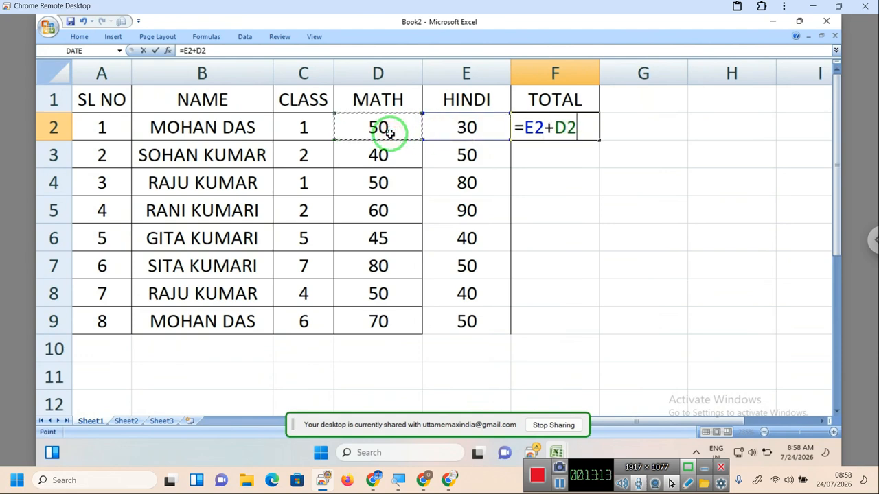
{"action": "key", "text": "Return"}
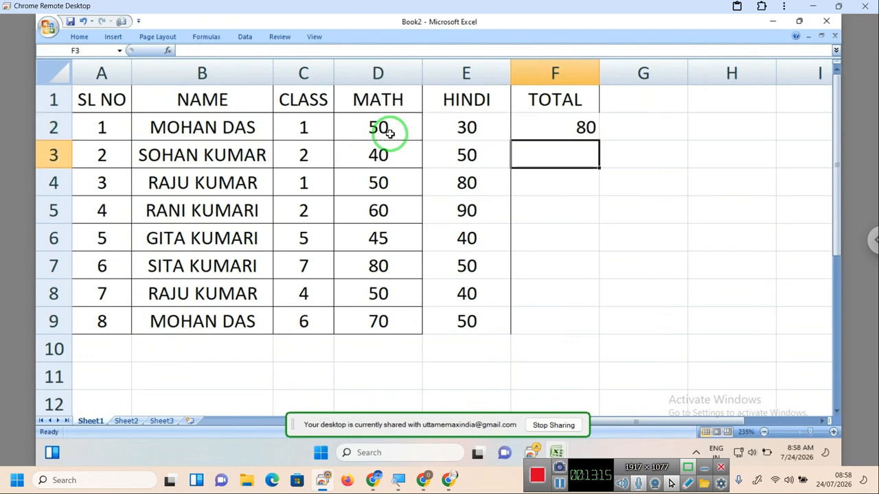
- Fill F2's total formula down to F9, giving totals 90, 130, 150, 85, 130, 90, 120
{"action": "left_click", "coordinate": [573, 126]}
{"action": "left_click_drag", "start_coordinate": [600, 142], "coordinate": [594, 334]}
{"action": "left_click", "coordinate": [658, 212]}
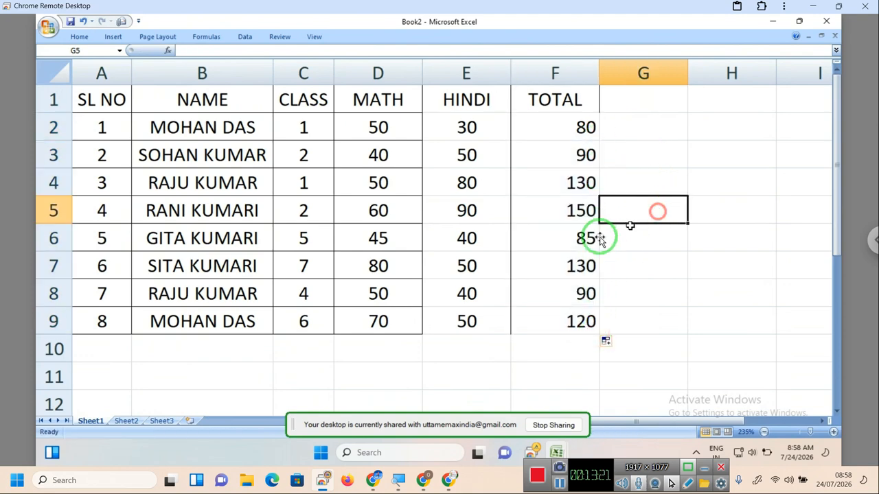
- Apply All Borders to the HINDI and TOTAL columns, E1:F9
{"action": "left_click_drag", "start_coordinate": [421, 89], "coordinate": [554, 323]}
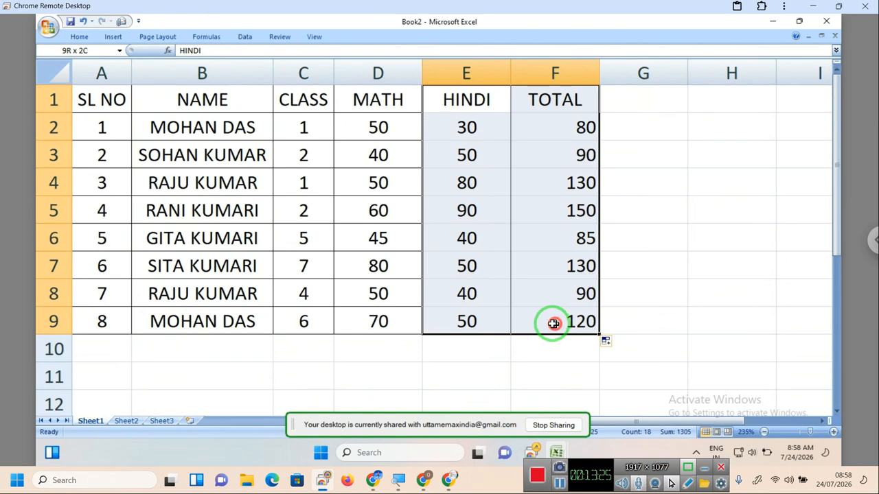
{"action": "left_click", "coordinate": [79, 37]}
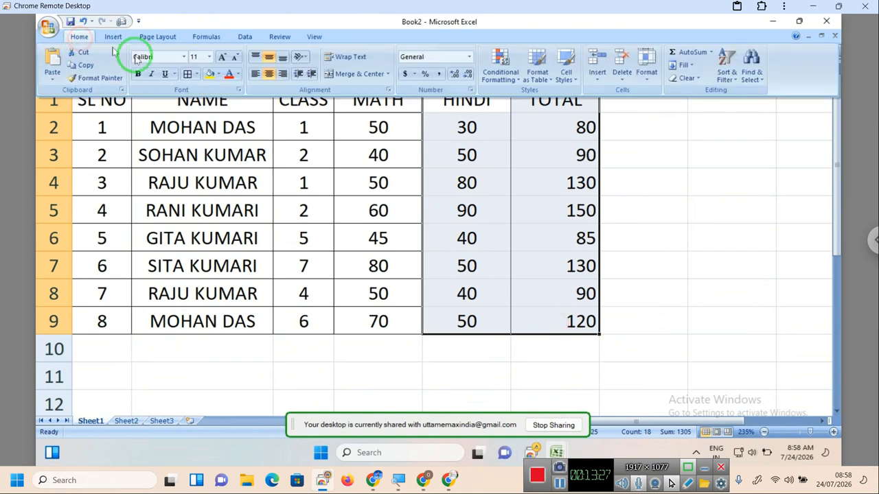
{"action": "left_click", "coordinate": [184, 73]}
{"action": "left_click", "coordinate": [652, 203]}
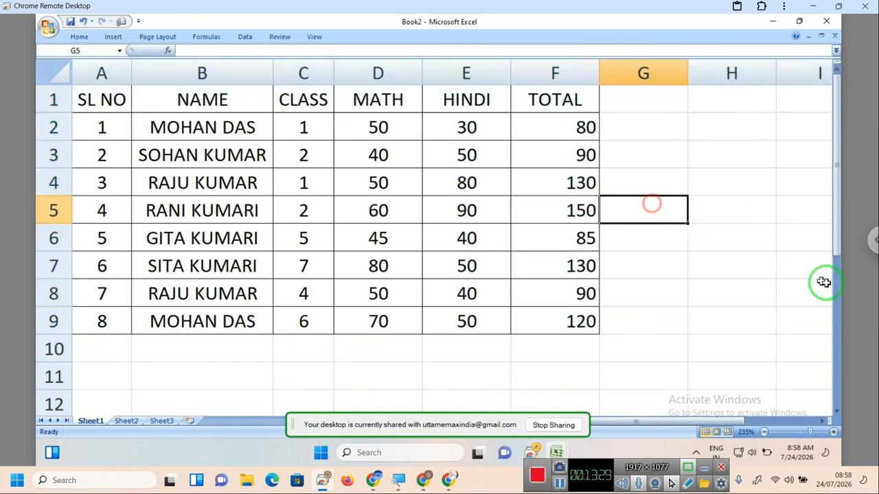